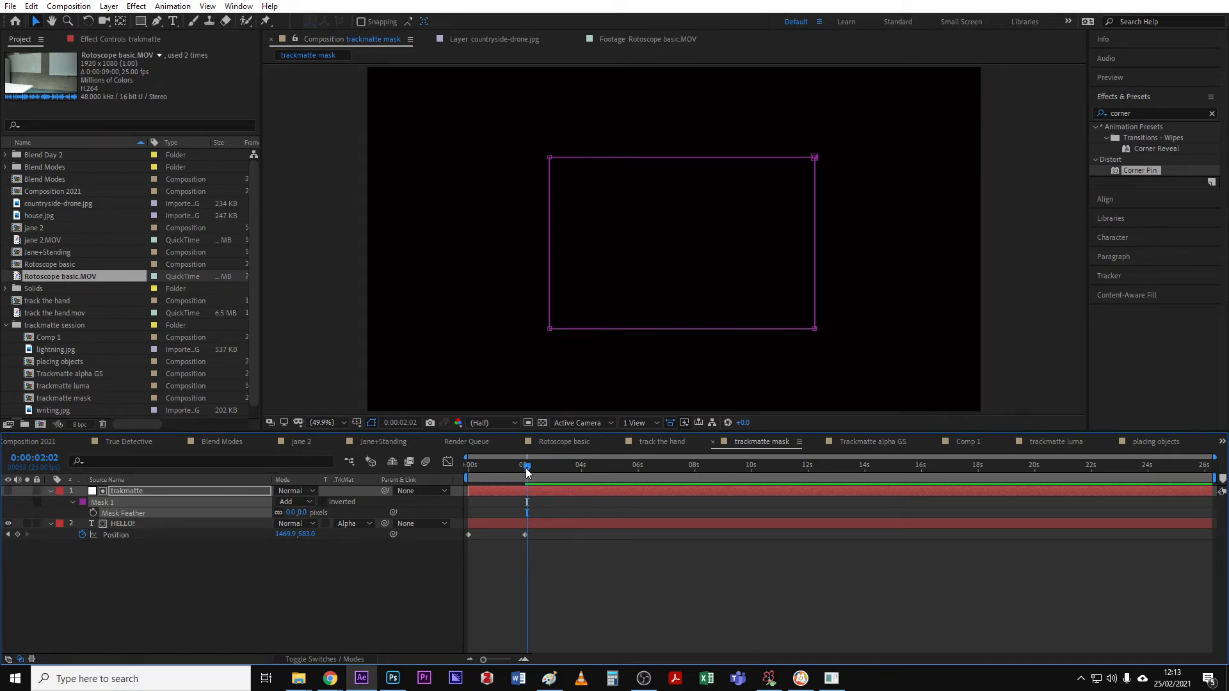
- Play back and scrub through the existing trackmatte mask animation to review it
drag(526, 470, 525, 468)
drag(524, 467, 454, 478)
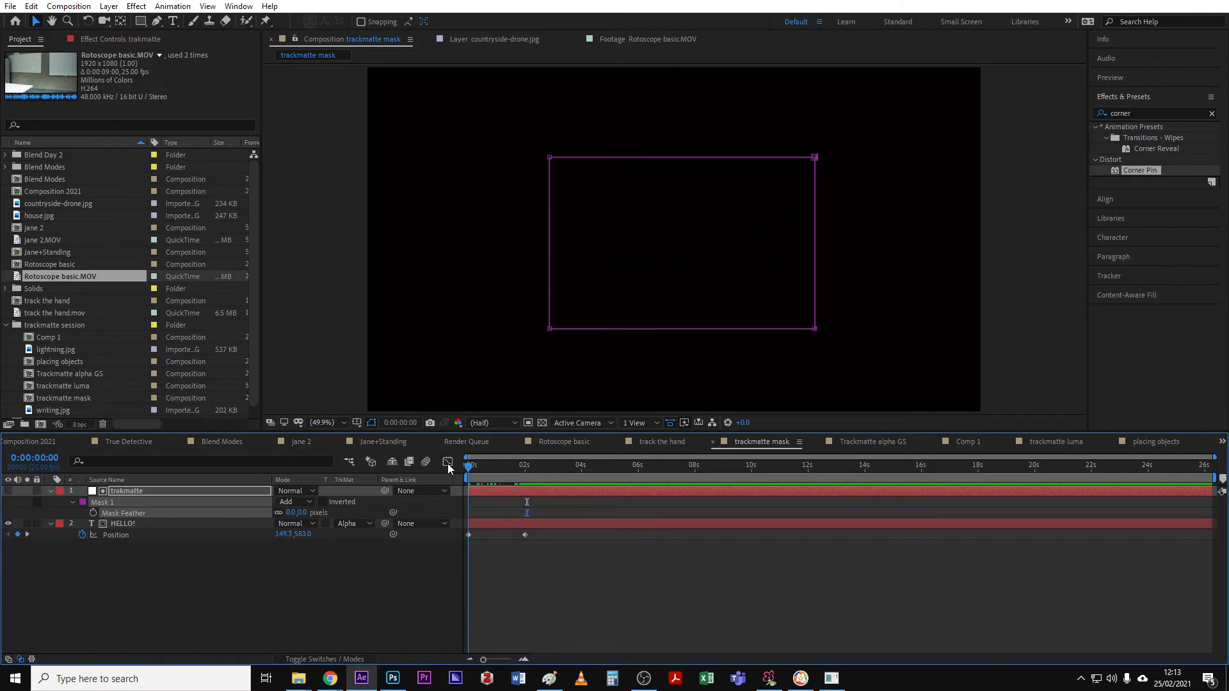
key(space)
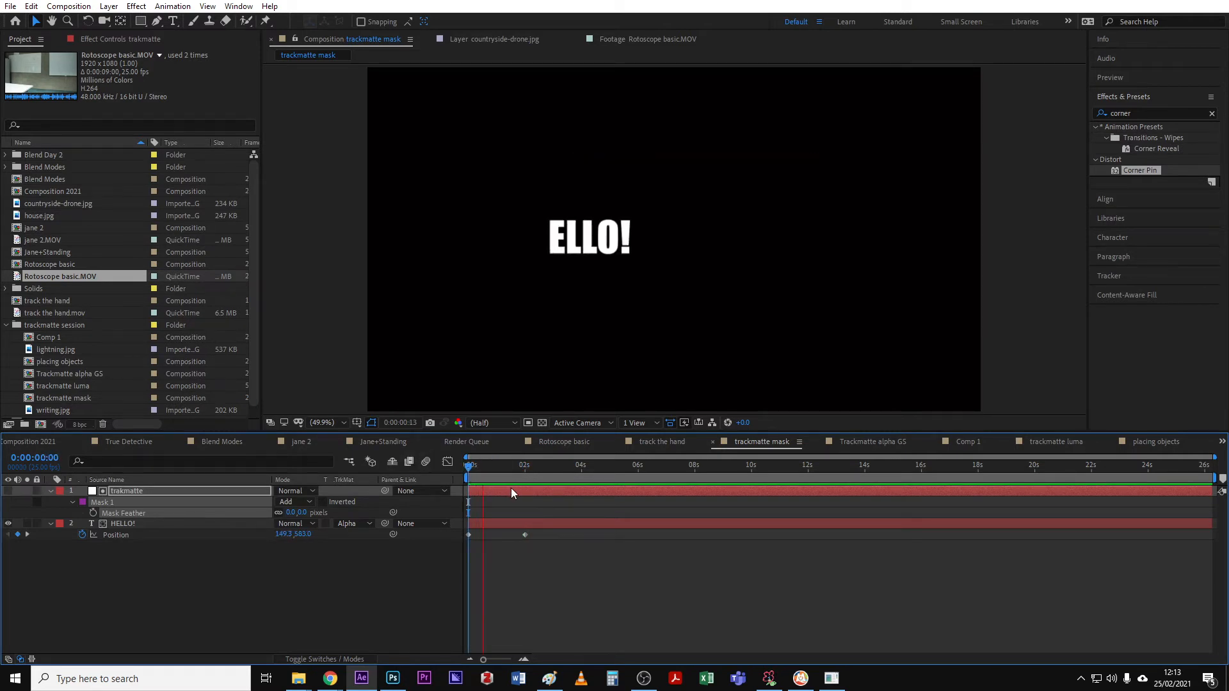
drag(529, 467, 492, 471)
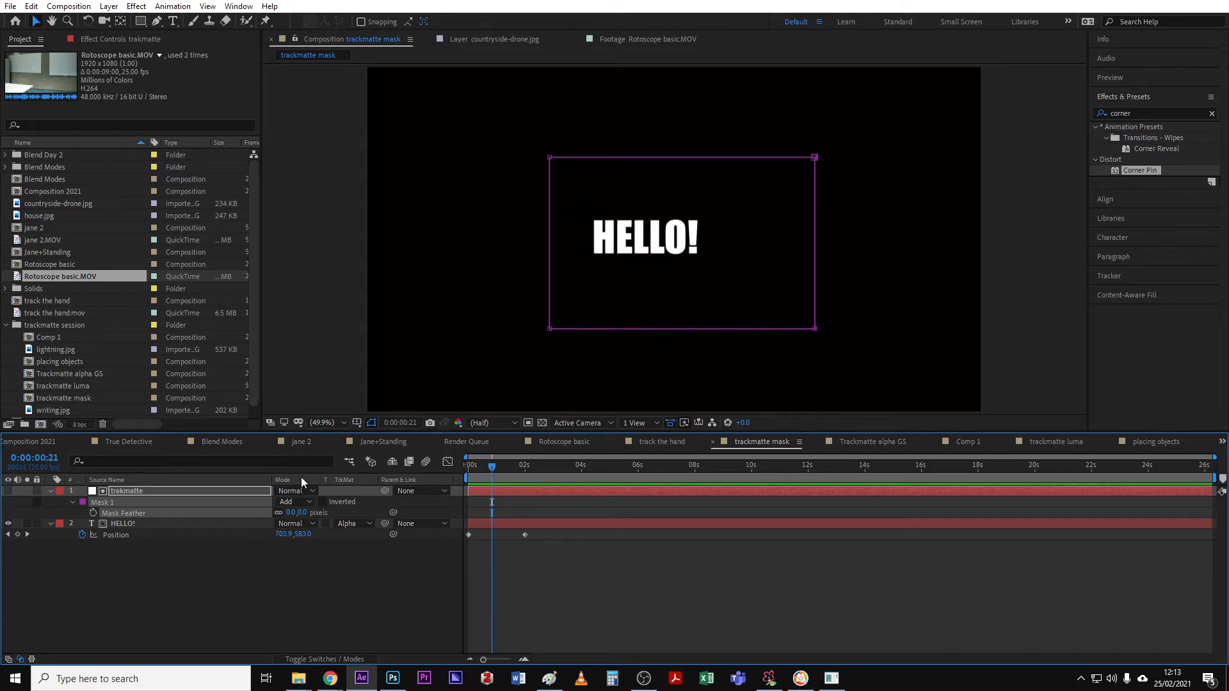
- Set the trackmatte layer's Mask 1 mode to Subtract and return to the start of the timeline
click(162, 524)
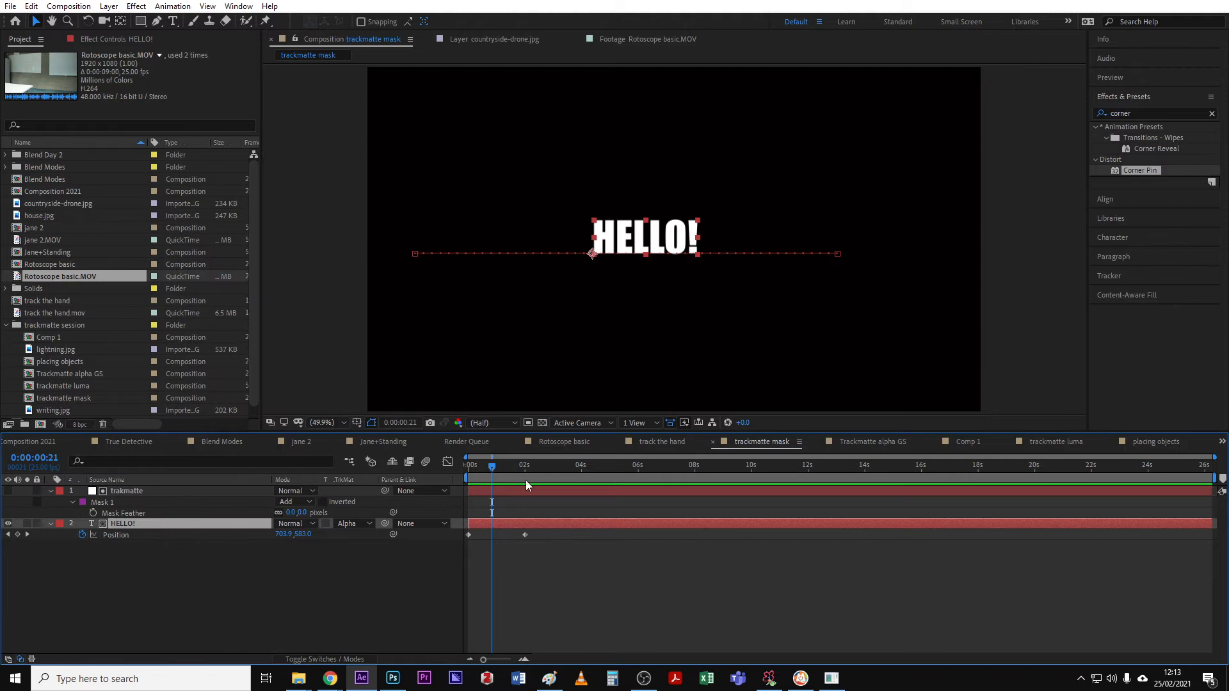
drag(480, 468, 501, 467)
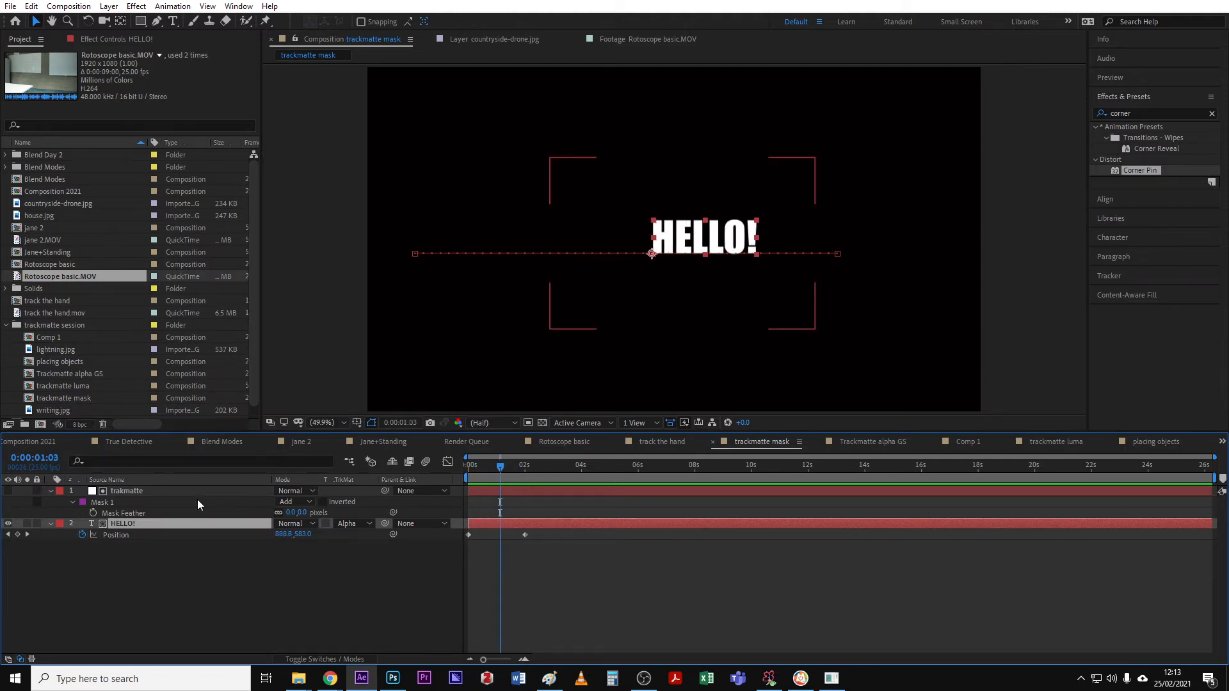
click(145, 502)
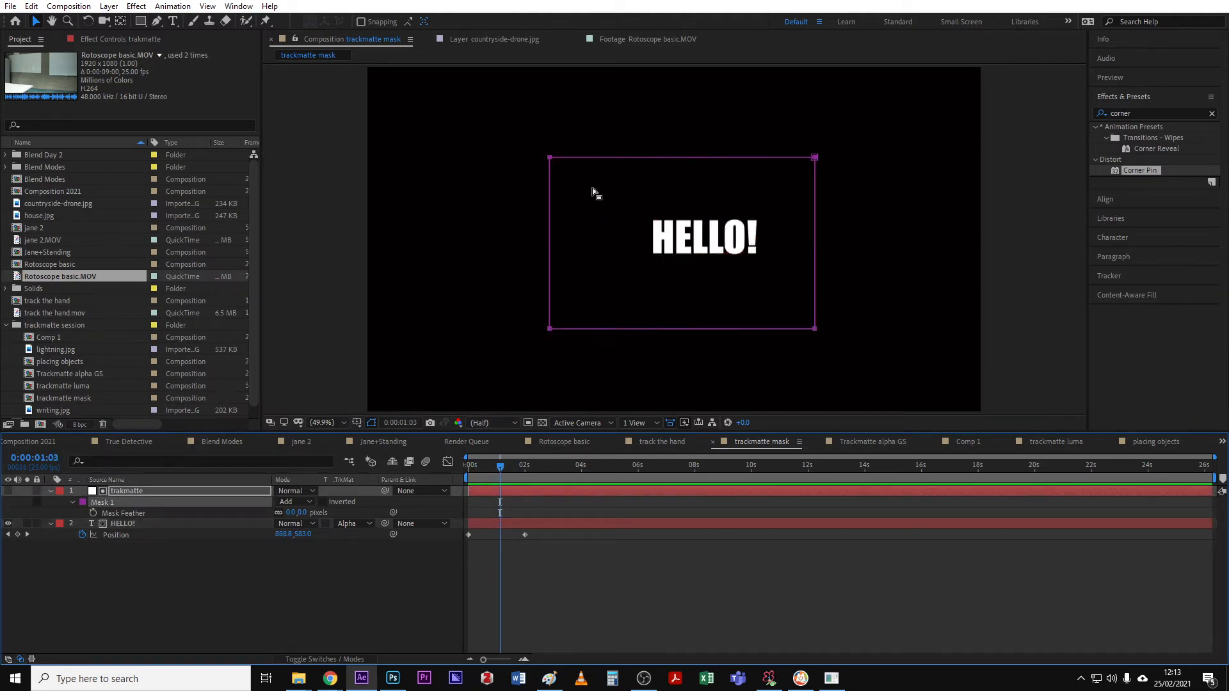
mouse_move(498, 470)
mouse_down()
mouse_move(510, 468)
mouse_move(494, 468)
mouse_up()
click(300, 501)
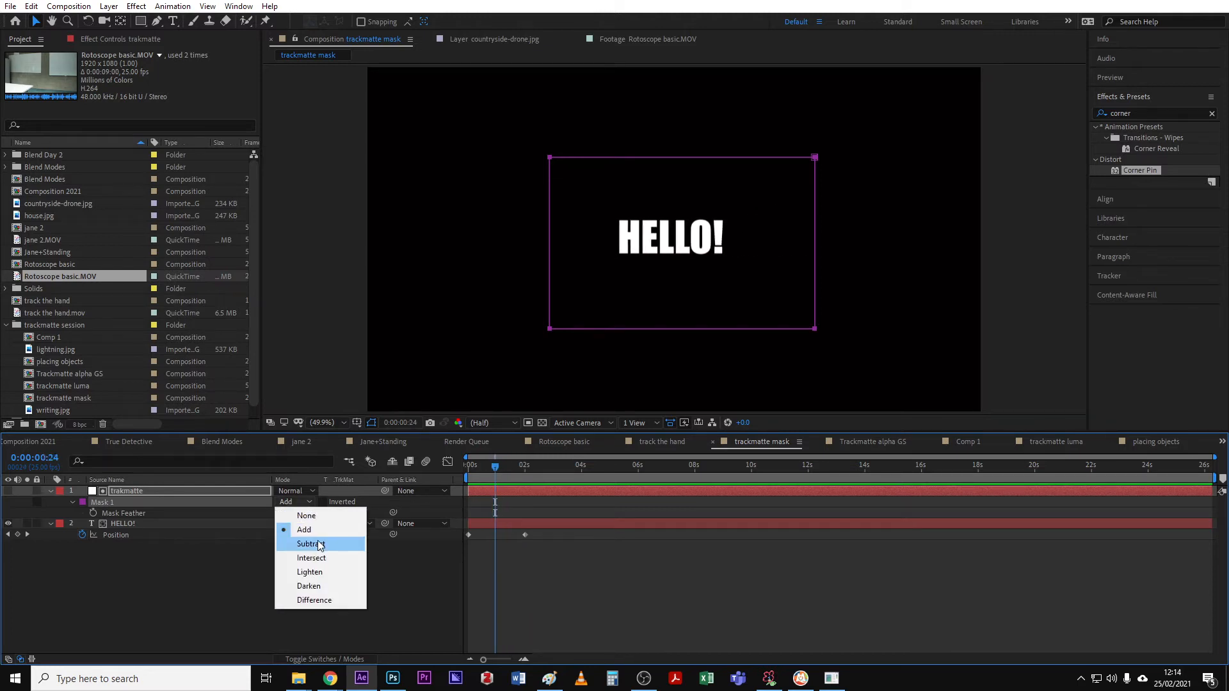
click(308, 540)
mouse_move(478, 471)
mouse_down()
mouse_move(548, 475)
mouse_move(465, 489)
mouse_up()
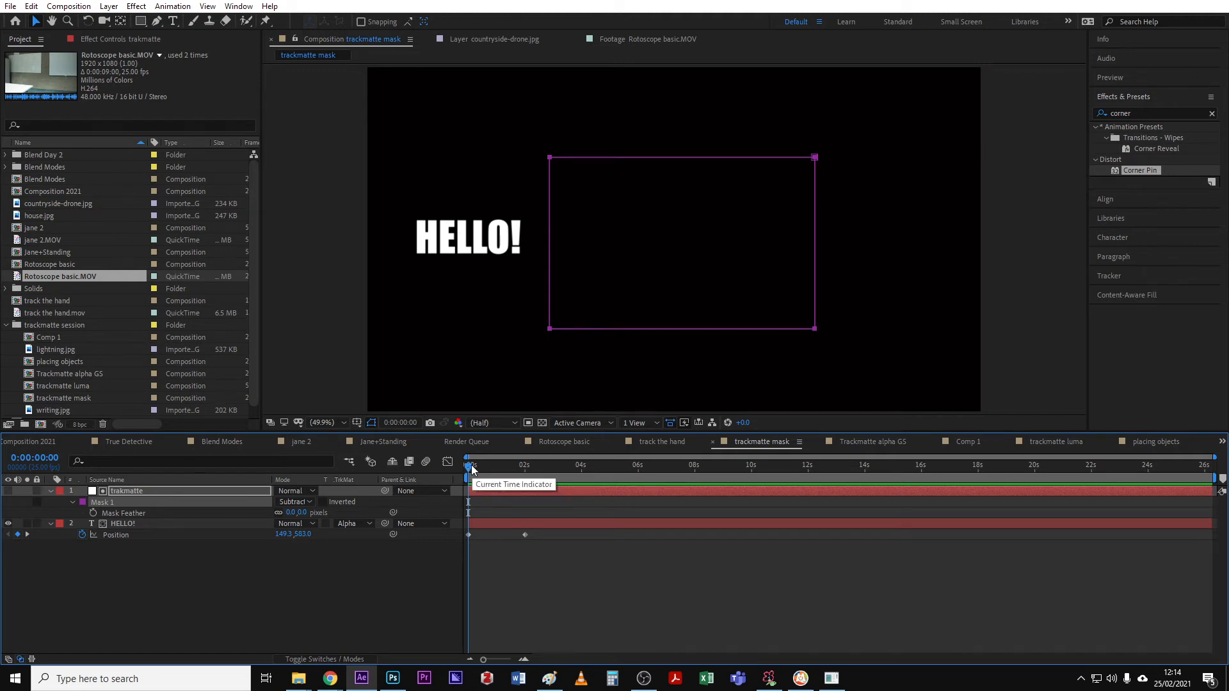
- Hide the existing trackmatte and HELLO! layers from the viewer and the timeline
mouse_move(471, 472)
mouse_down()
mouse_move(481, 472)
mouse_move(470, 472)
mouse_up()
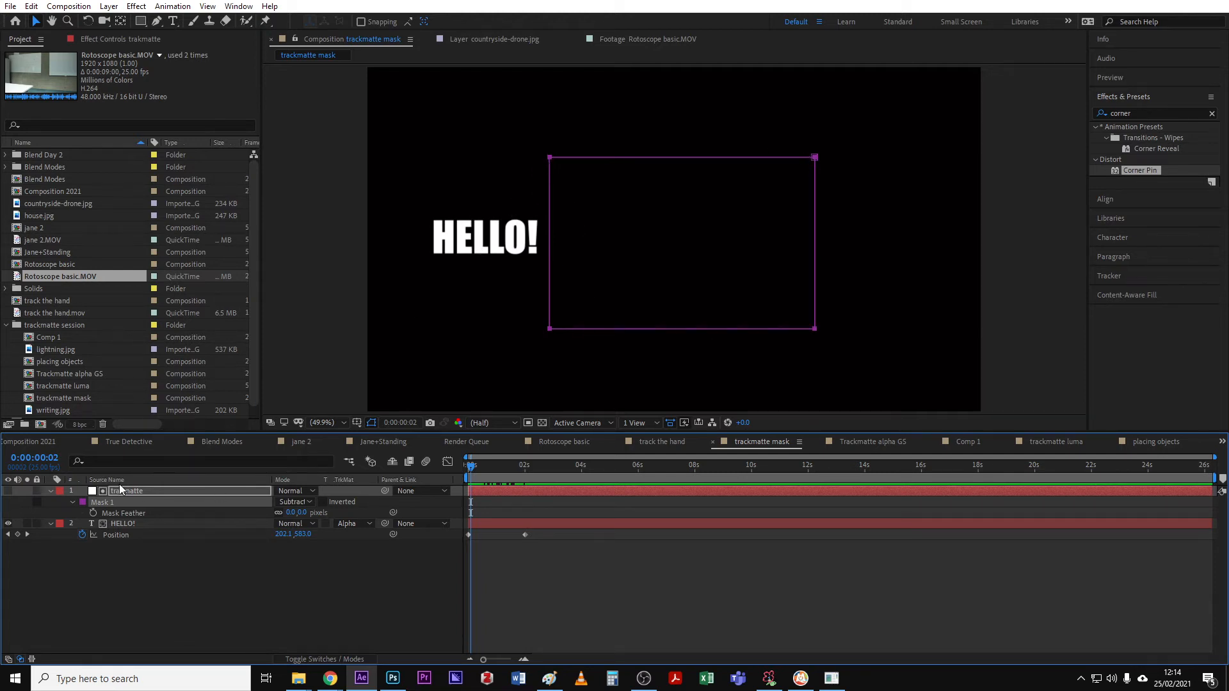
drag(124, 567, 141, 483)
click(336, 661)
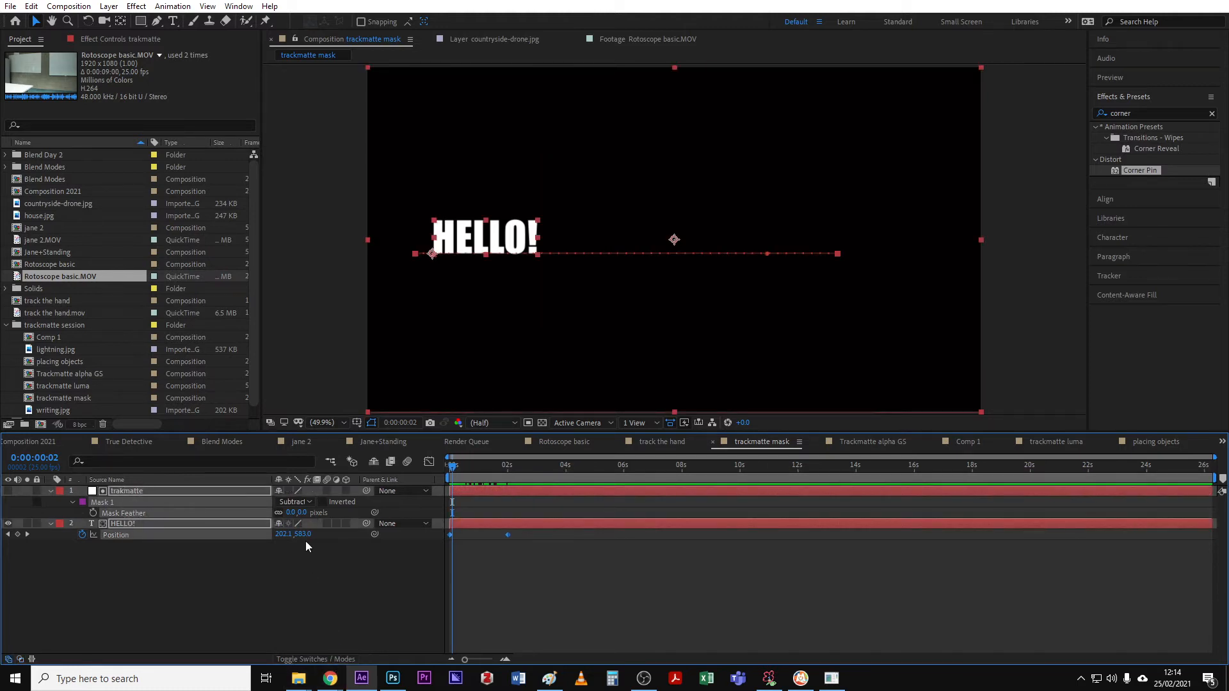
click(279, 491)
click(374, 462)
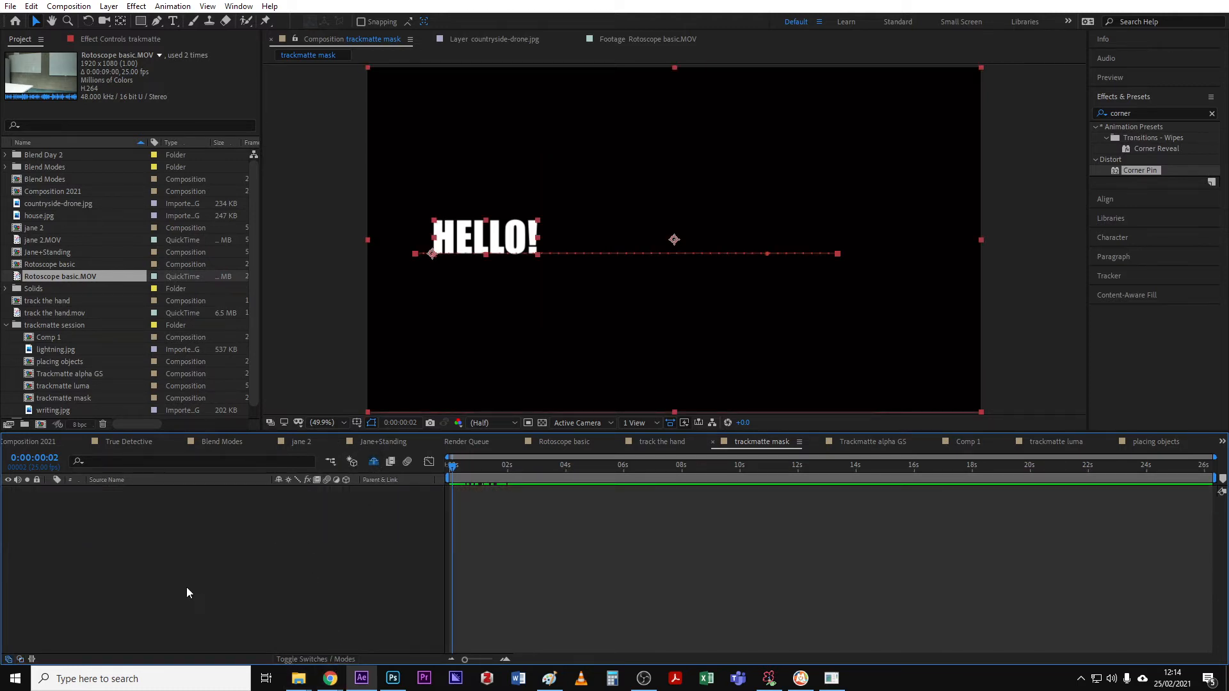
click(374, 462)
click(8, 524)
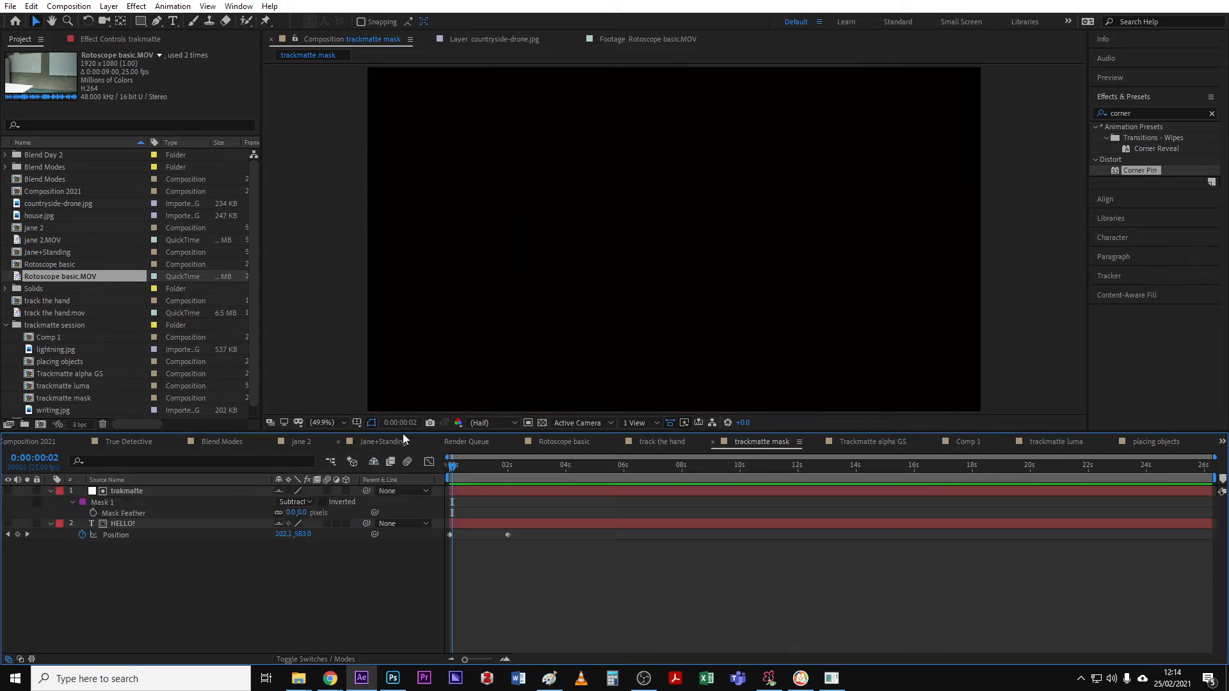
click(37, 524)
click(378, 460)
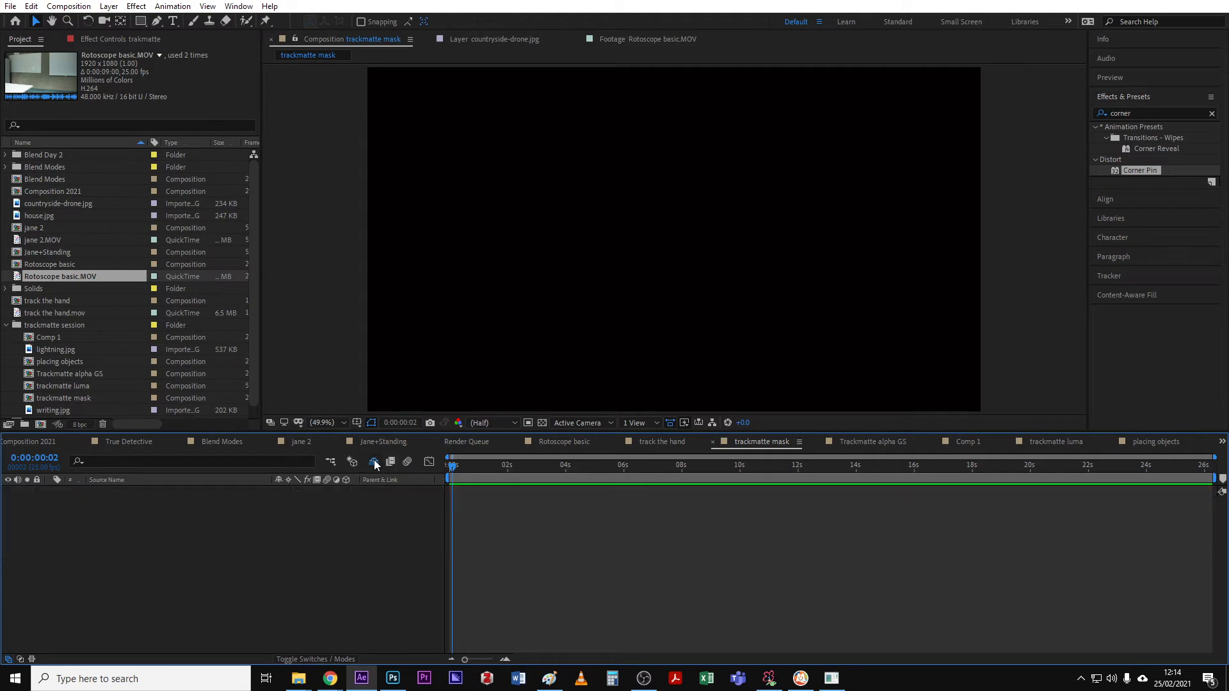
- Create a text layer reading TEXT on the left side of the frame
click(172, 21)
click(421, 231)
text(T)
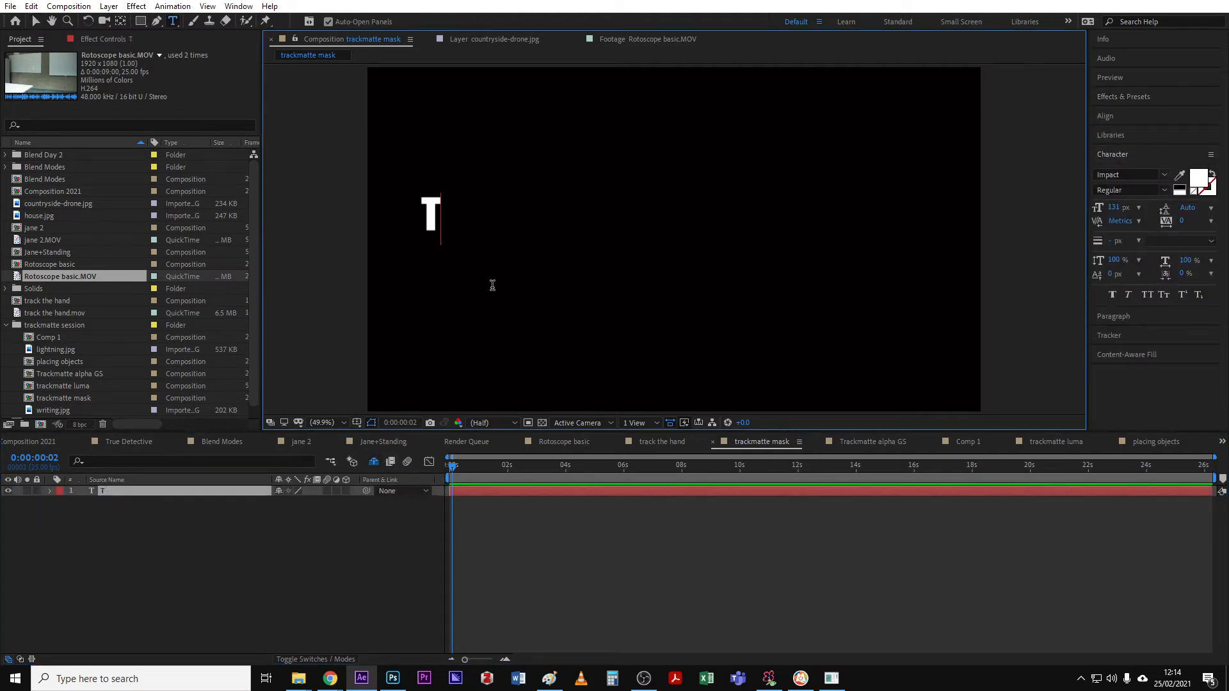
text(EXT)
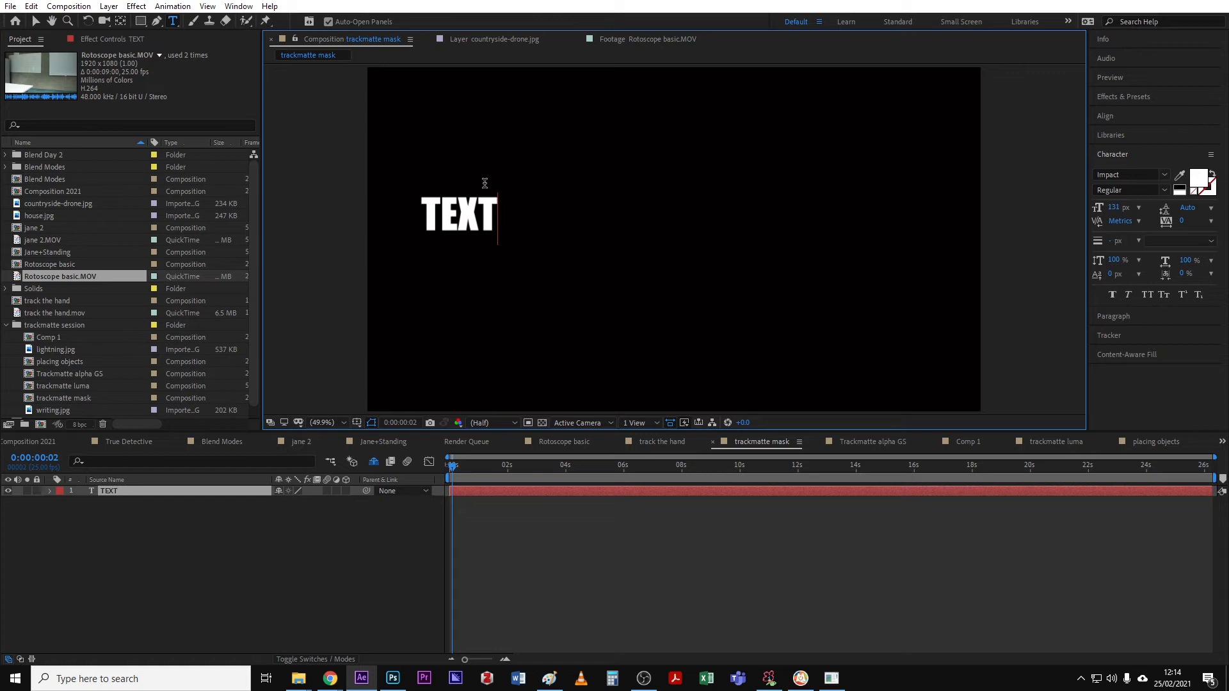
key(Escape)
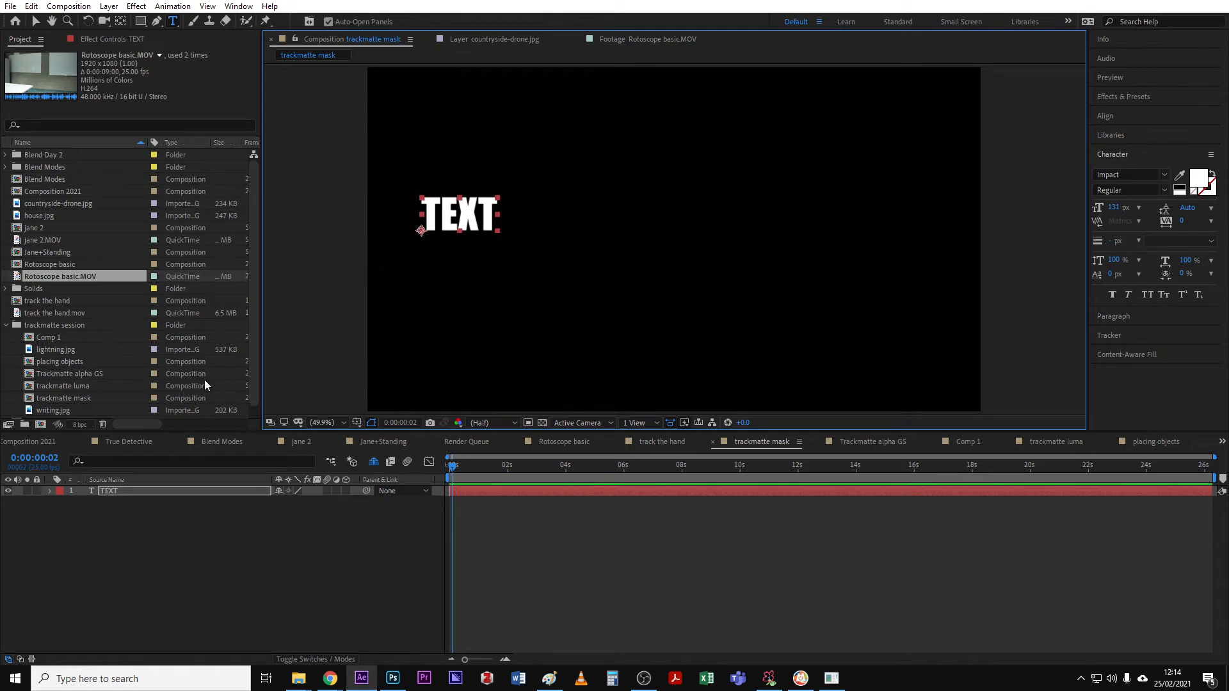
- Animate the TEXT layer's Position with keyframes at the start and near 2 seconds, moving it to the right
key(p)
click(82, 502)
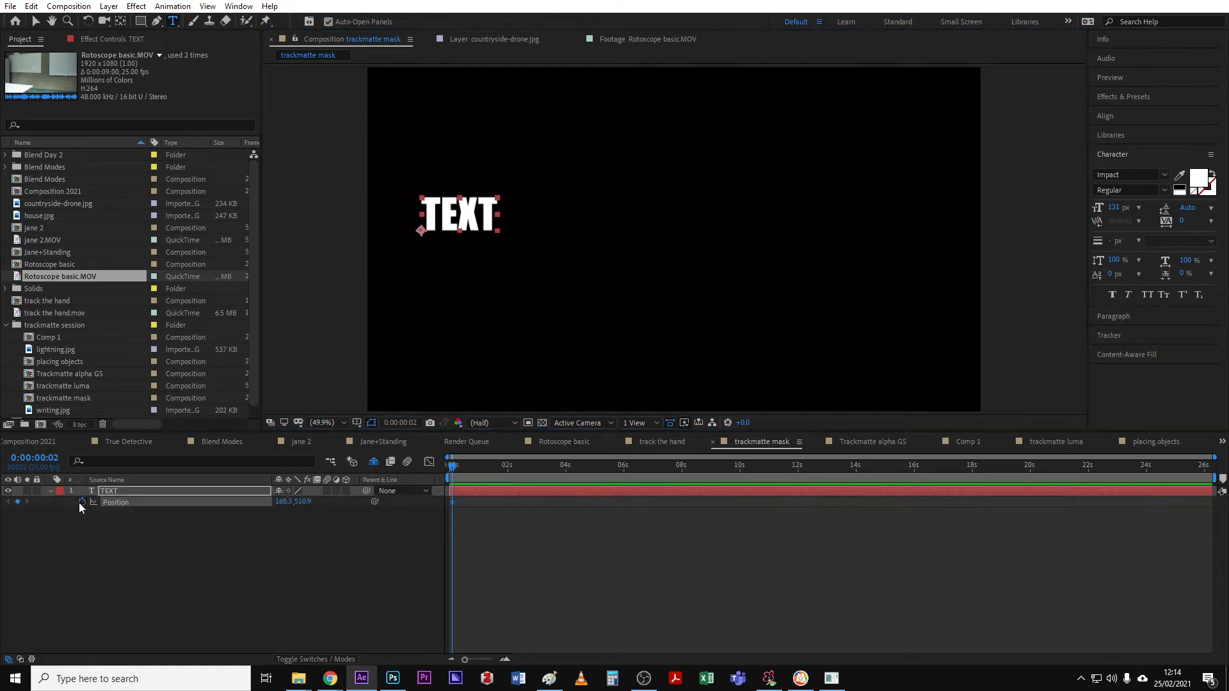
click(507, 466)
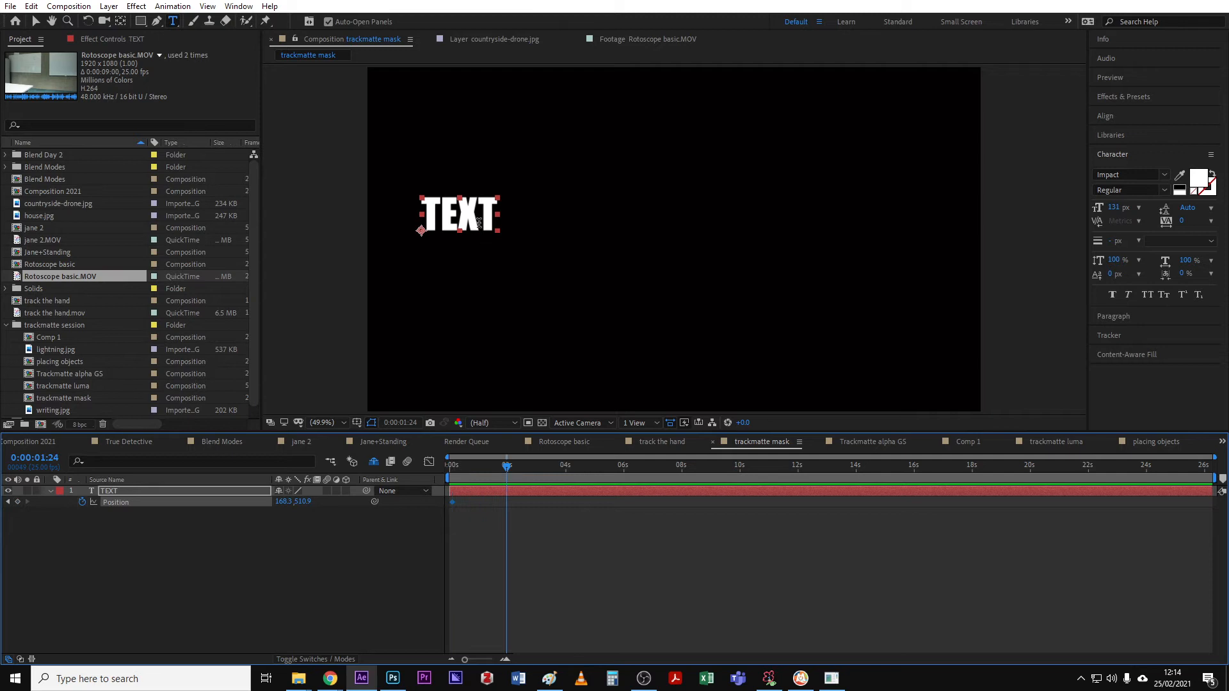
key(v)
drag(480, 222, 887, 219)
mouse_move(494, 469)
mouse_down()
mouse_move(430, 467)
mouse_move(525, 467)
mouse_move(469, 468)
mouse_up()
click(201, 498)
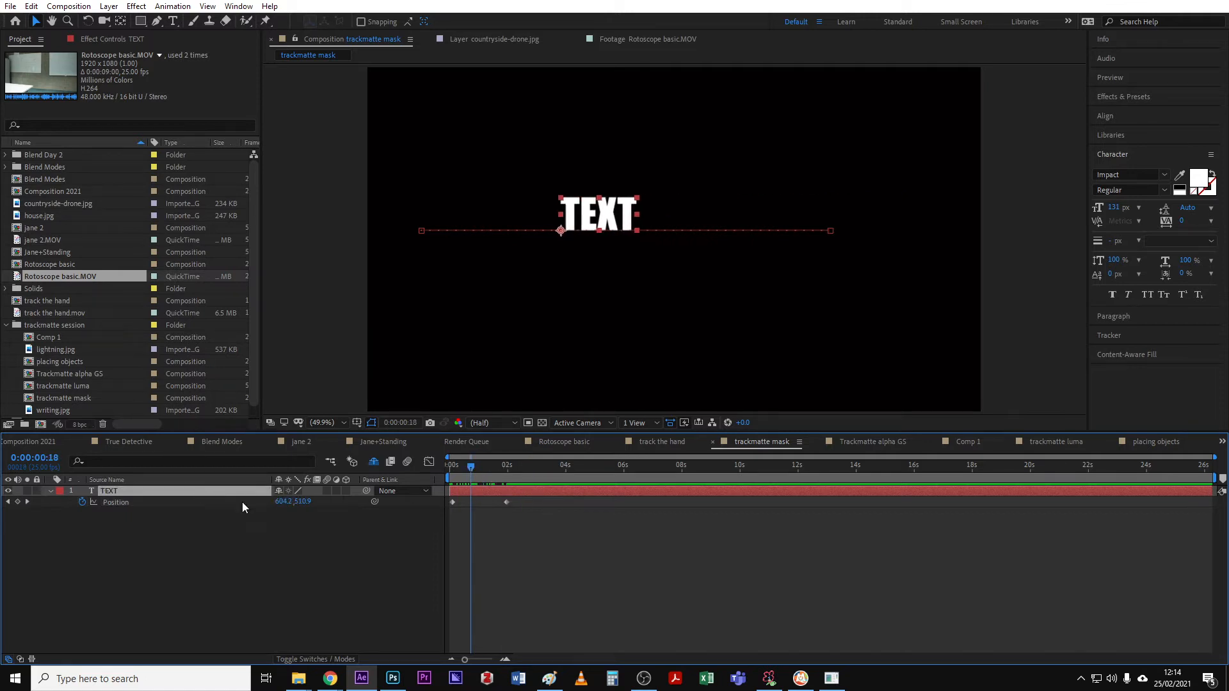
- Draw a rectangular mask on the TEXT layer around the middle of the frame and color it green
click(140, 20)
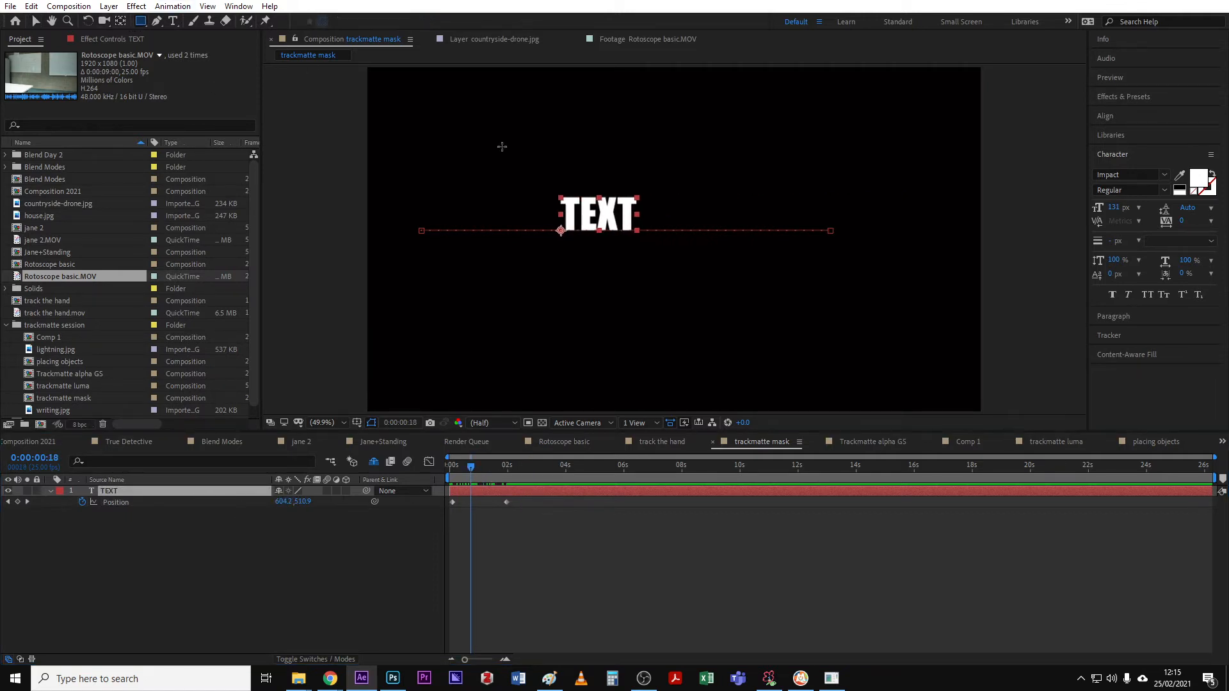
drag(492, 138, 743, 299)
click(82, 512)
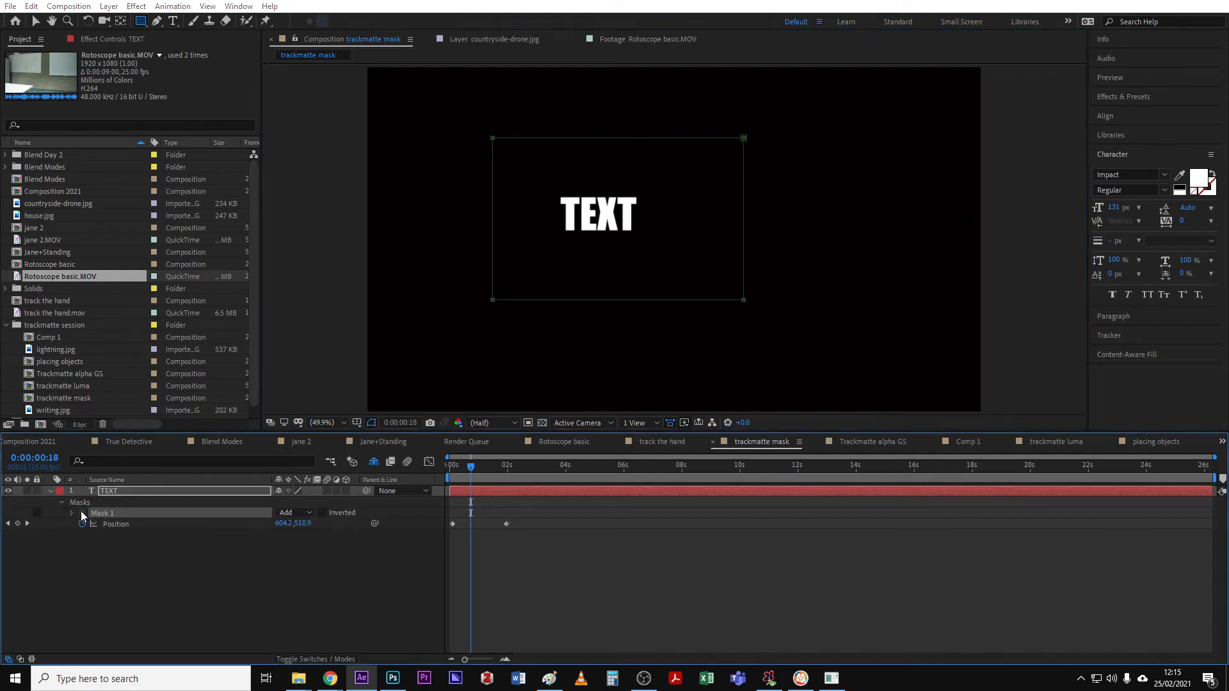
click(180, 33)
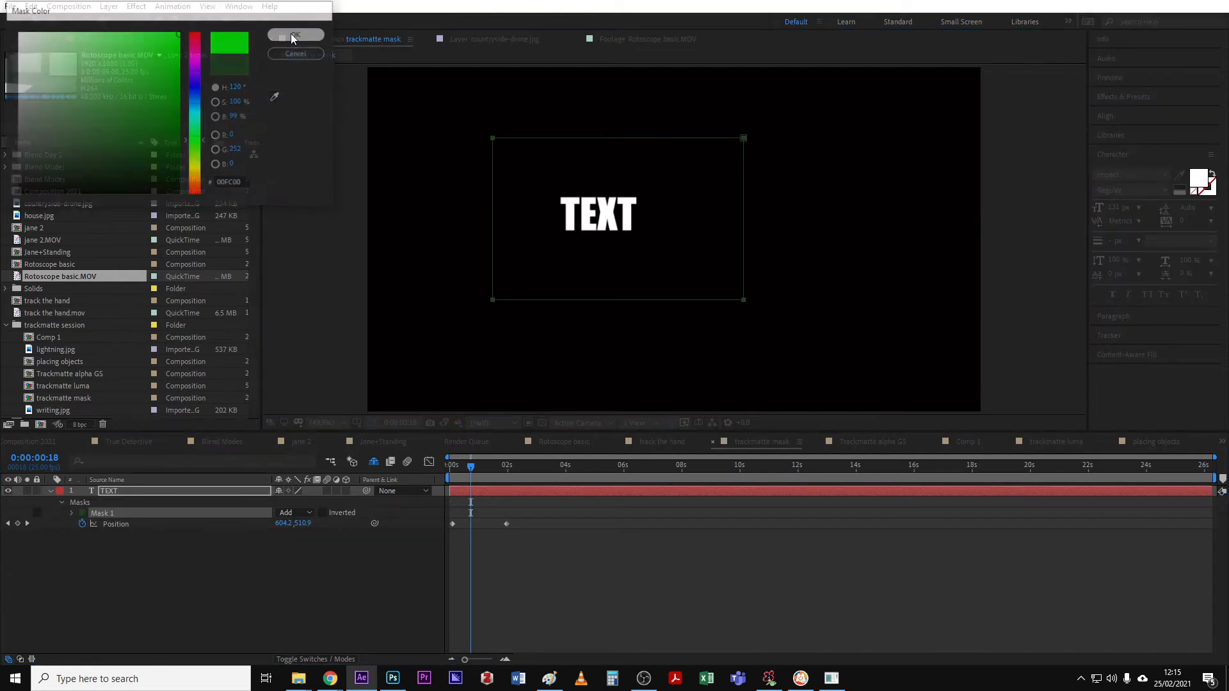
click(297, 33)
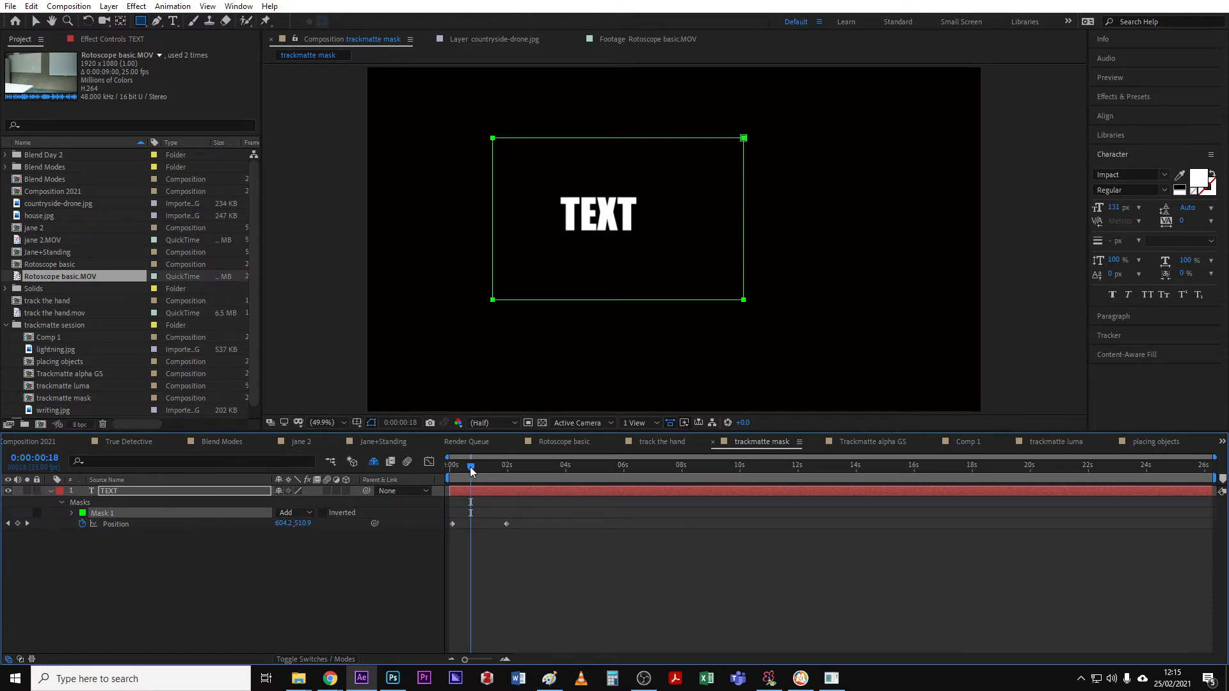
- Delete Mask 1 from the TEXT layer
mouse_move(470, 472)
mouse_down()
mouse_move(455, 472)
mouse_move(500, 471)
mouse_move(475, 475)
mouse_up()
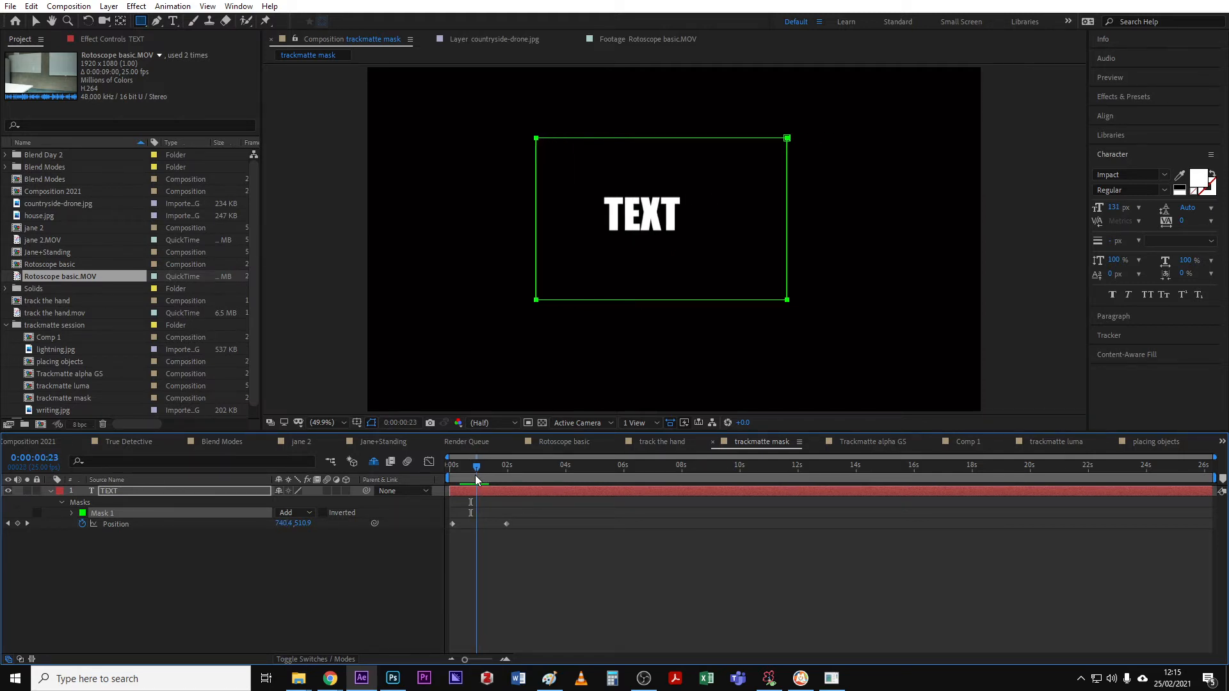
click(144, 490)
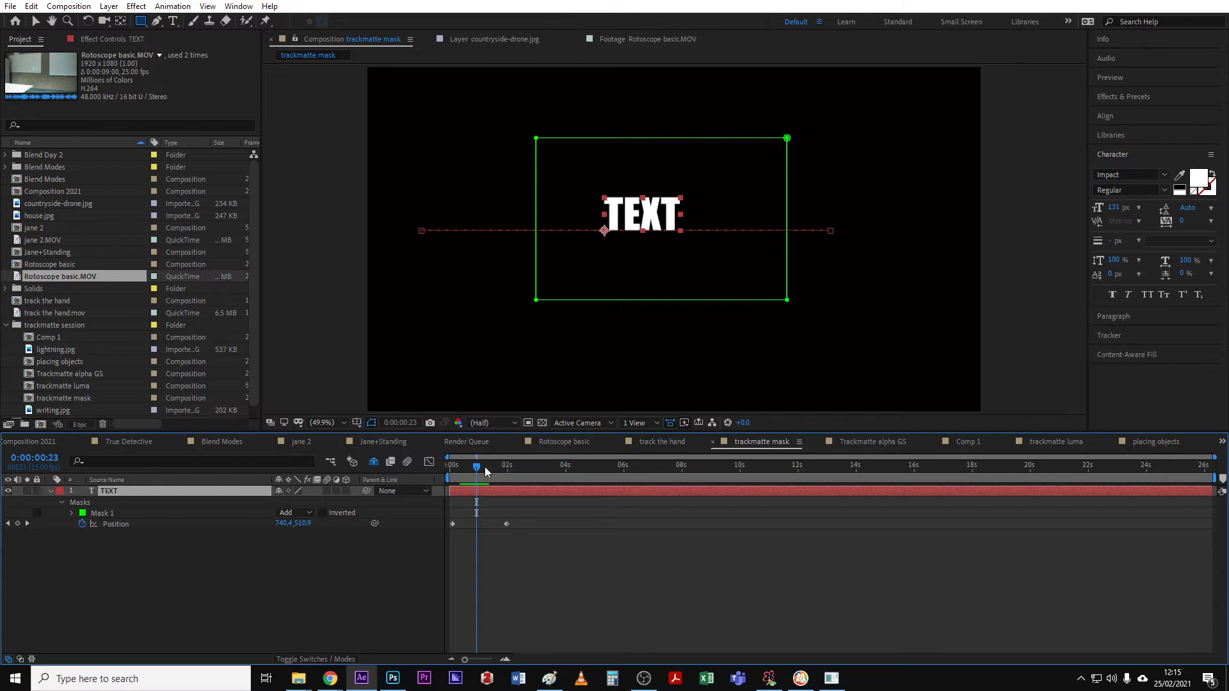
drag(485, 467, 474, 472)
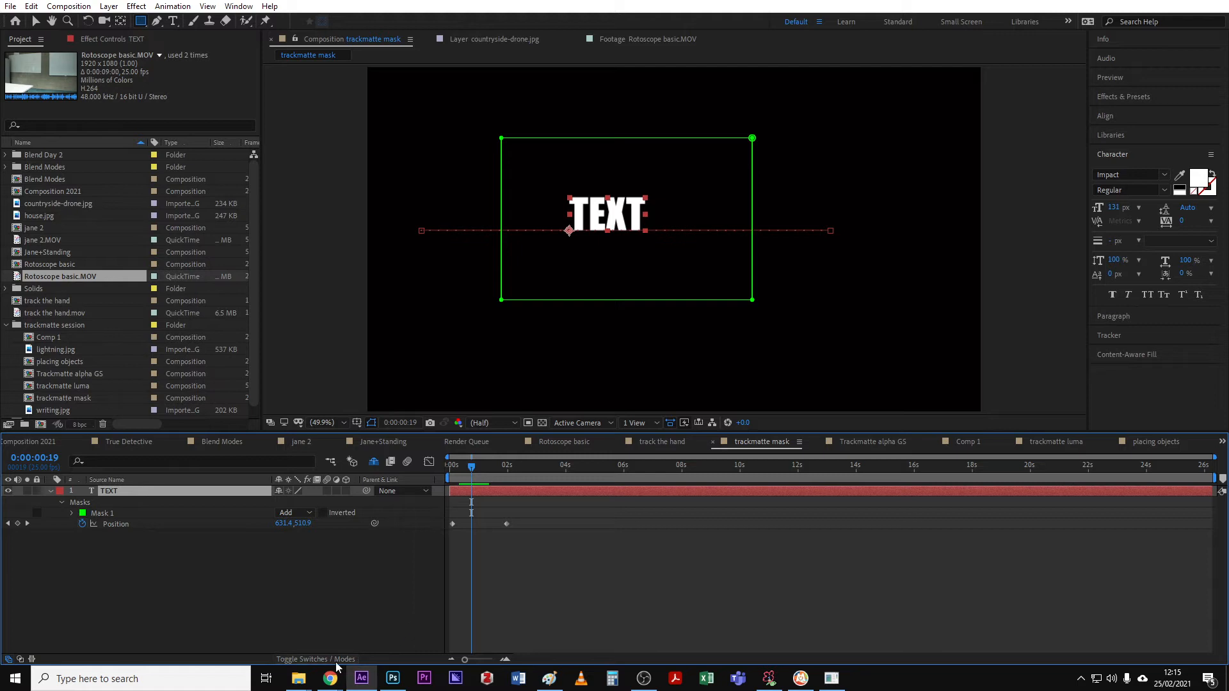
click(140, 512)
key(Delete)
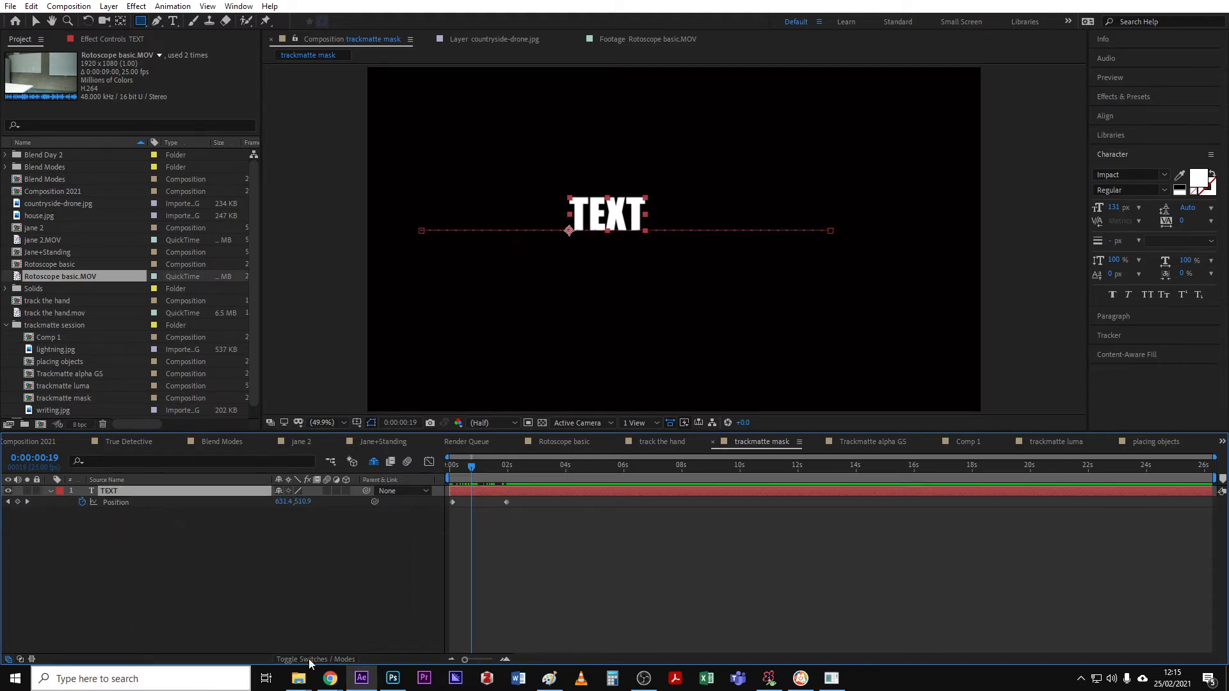
- Create a new full-size white solid layer named matte the text
mouse_move(476, 471)
mouse_down()
mouse_move(462, 466)
mouse_move(475, 466)
mouse_up()
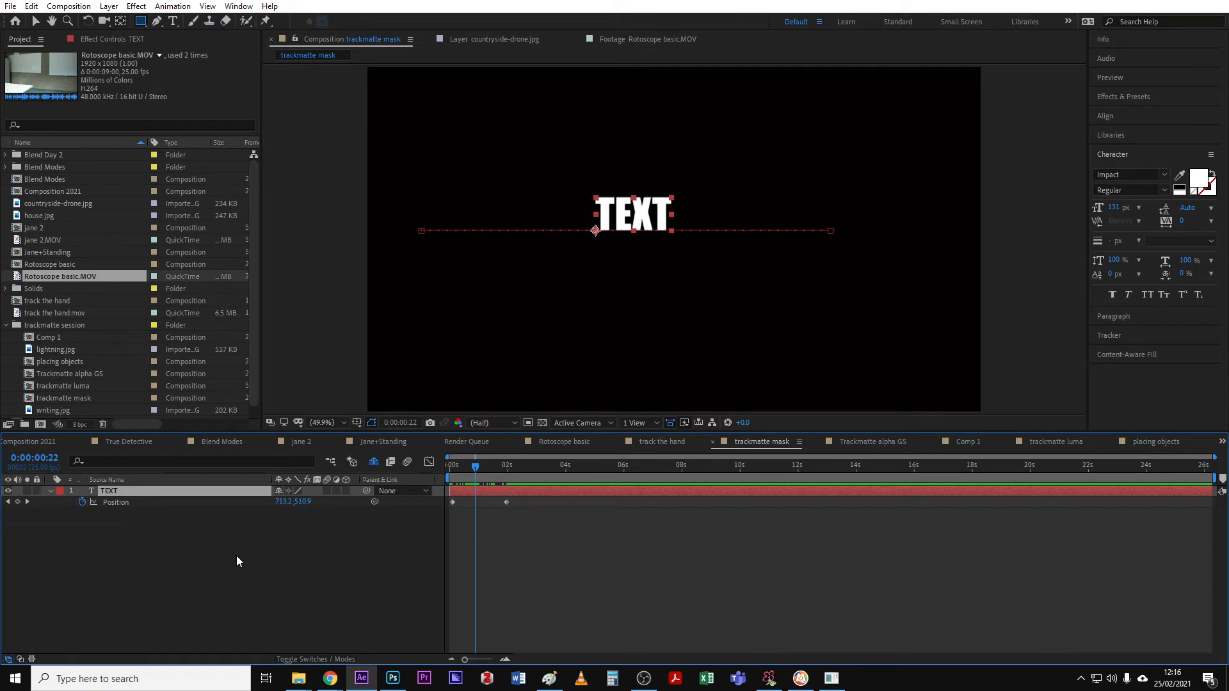
right_click(176, 527)
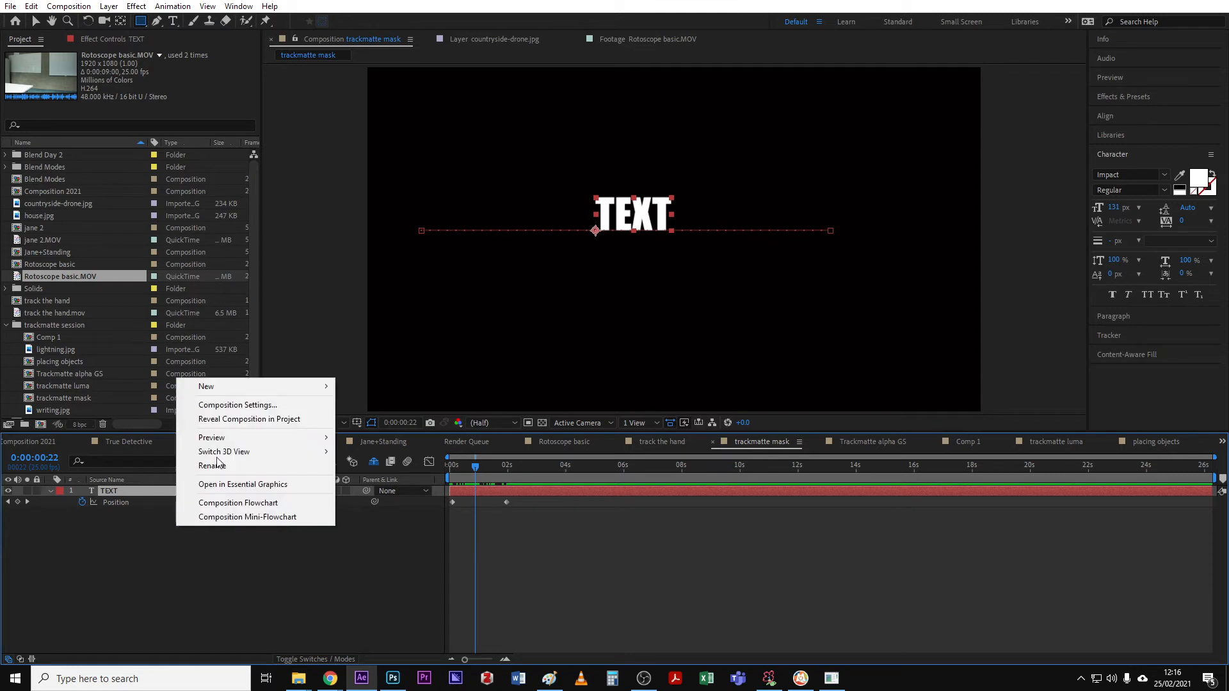
mouse_move(226, 392)
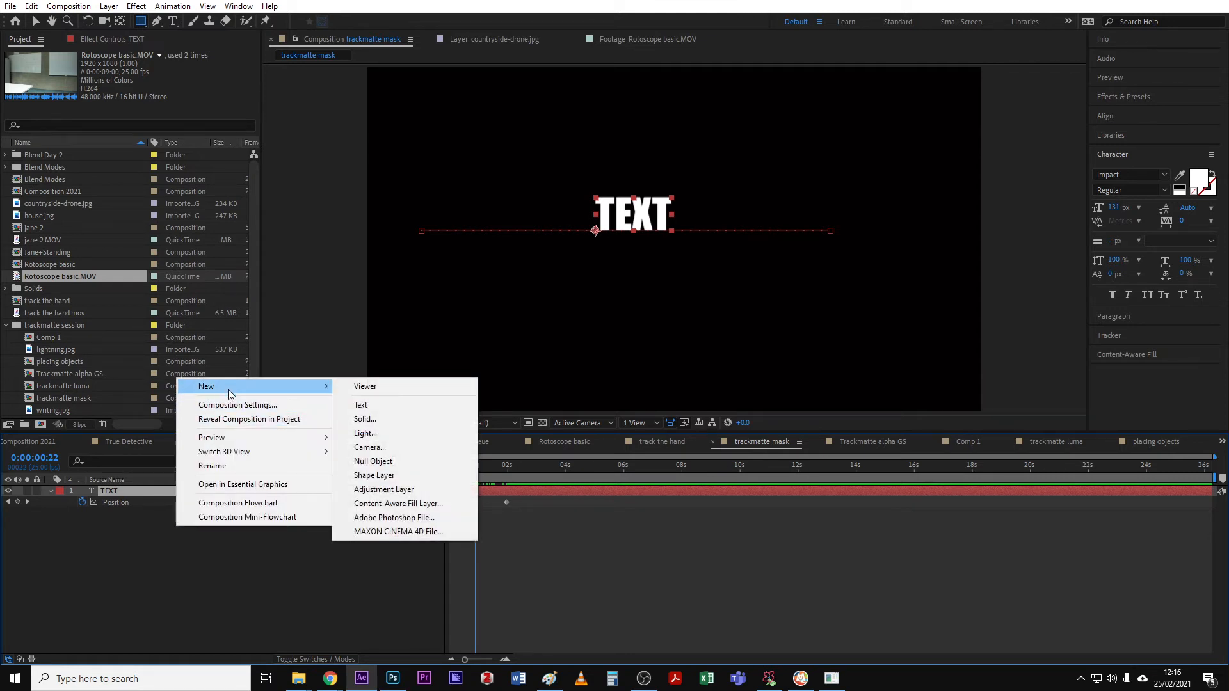
click(374, 420)
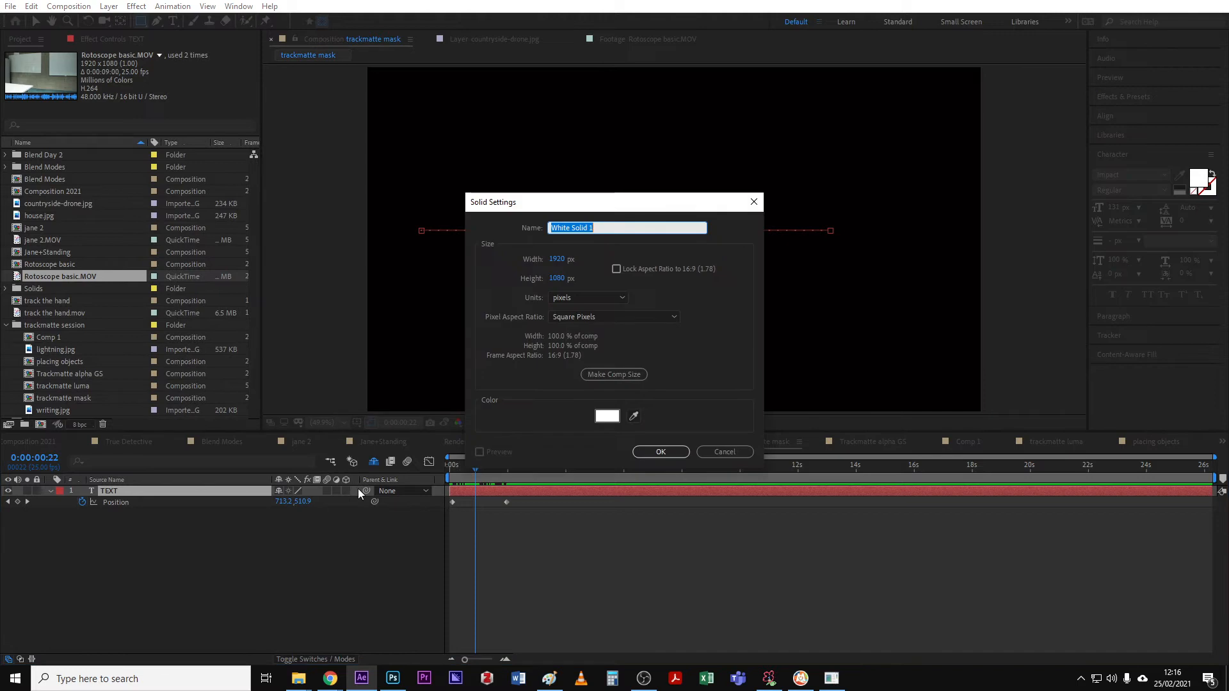
text(trackmatte for text)
drag(599, 228, 504, 230)
text(matte the text)
click(673, 455)
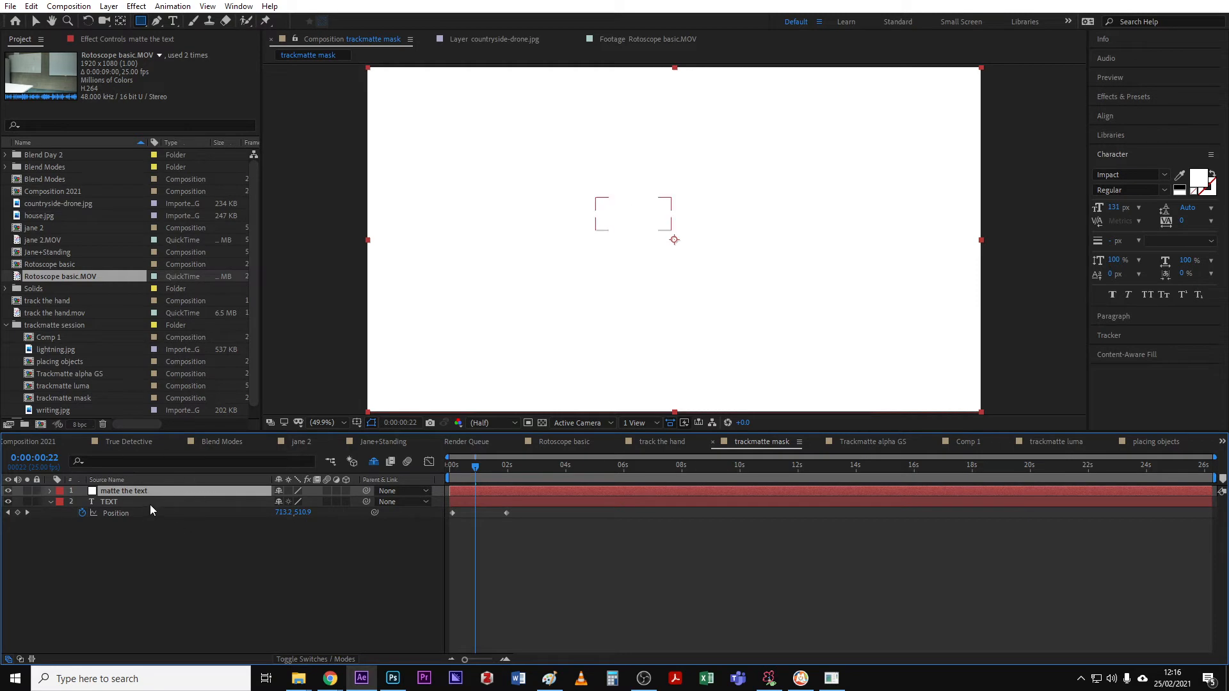
- Hide the matte the text solid and draw a rectangular mask on it around the frame's centre
click(8, 491)
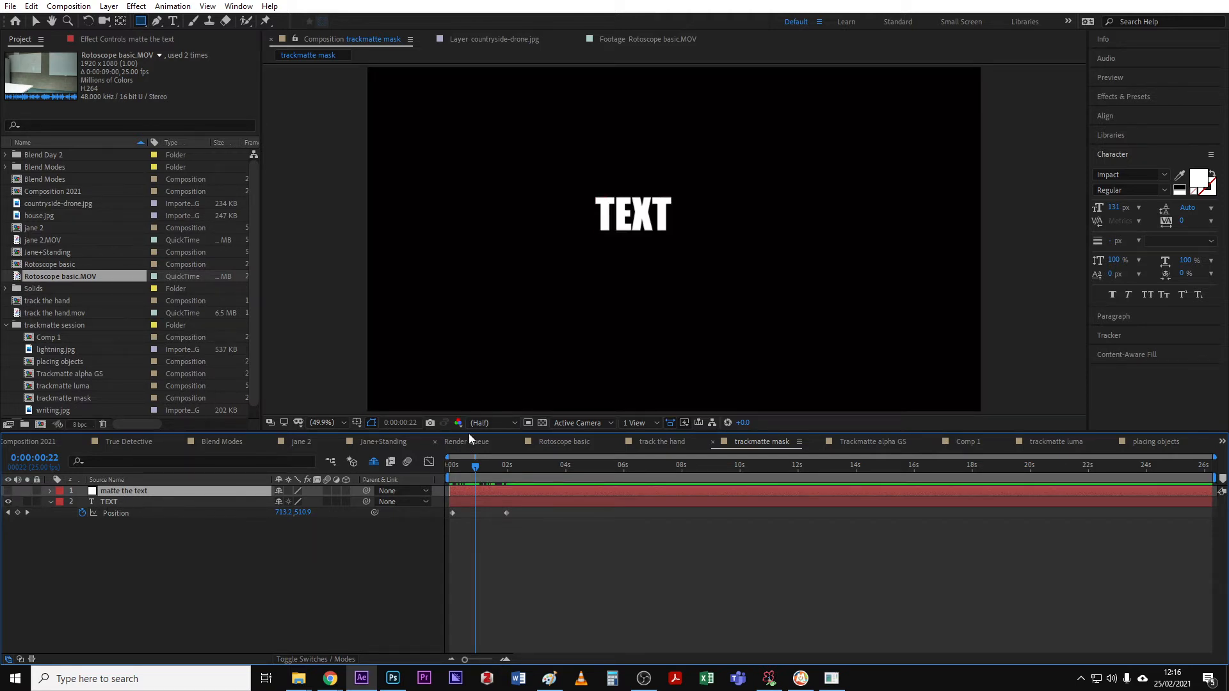
drag(469, 433, 470, 469)
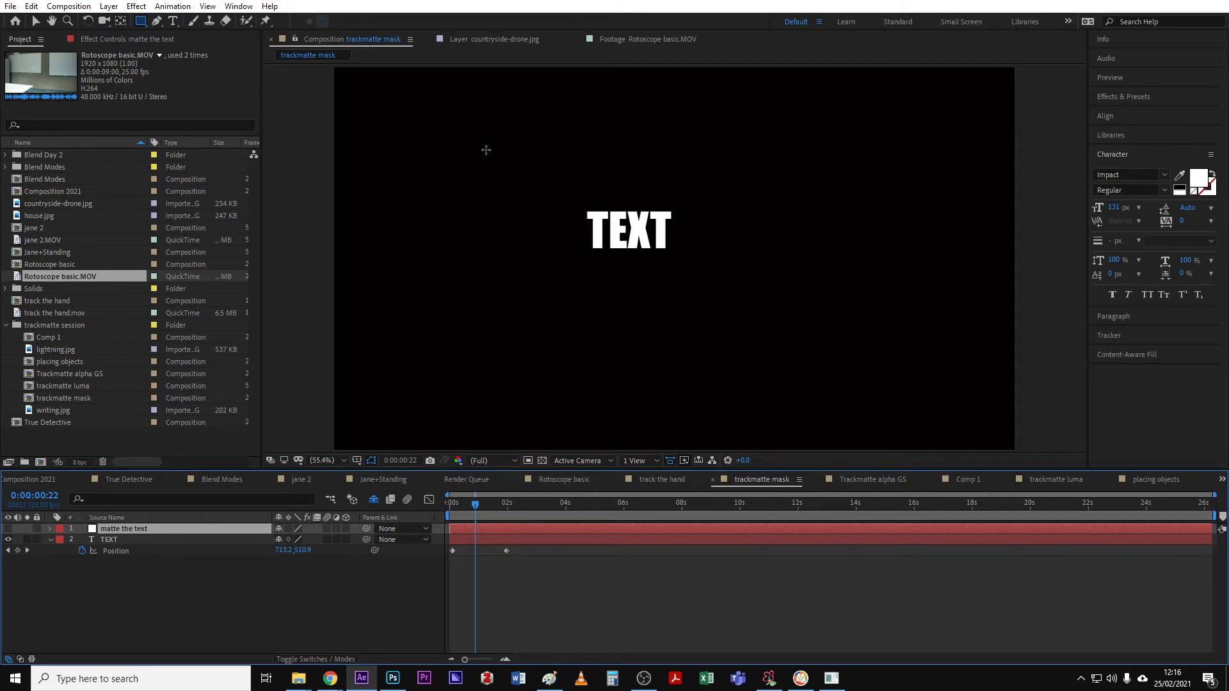
mouse_move(485, 151)
mouse_down()
mouse_move(515, 231)
mouse_move(714, 323)
mouse_move(831, 332)
mouse_up()
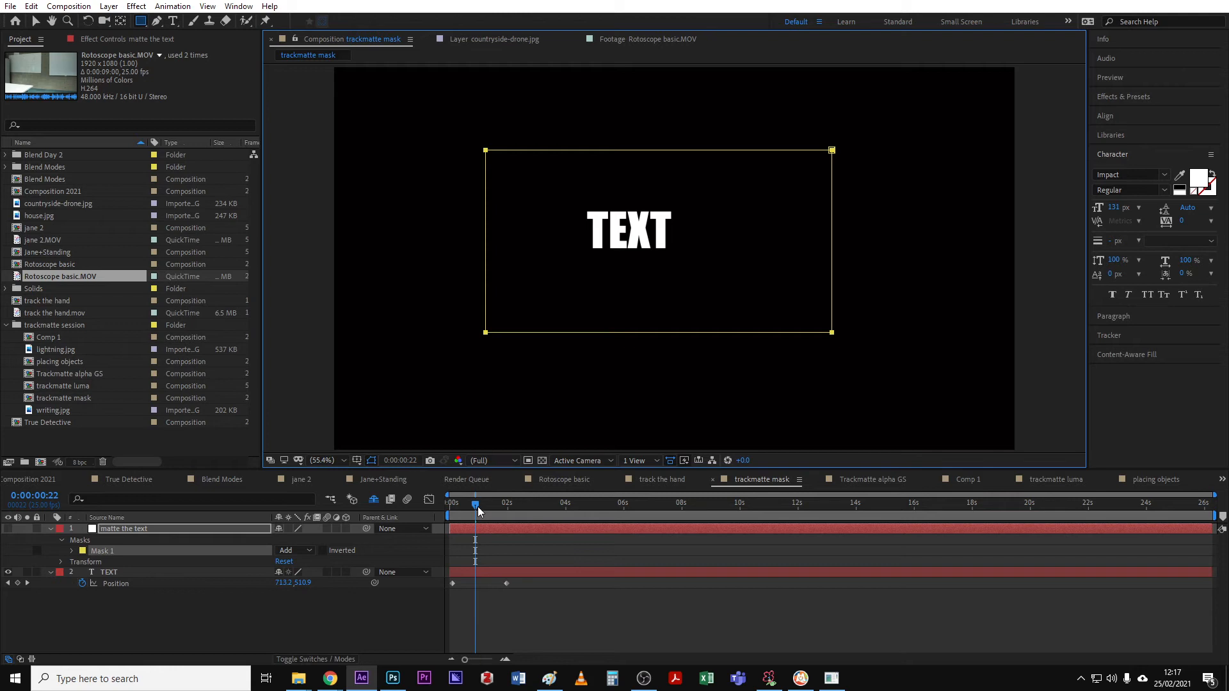
- Move the rectangular mask on the matte the text solid slightly up and to the left
click(35, 21)
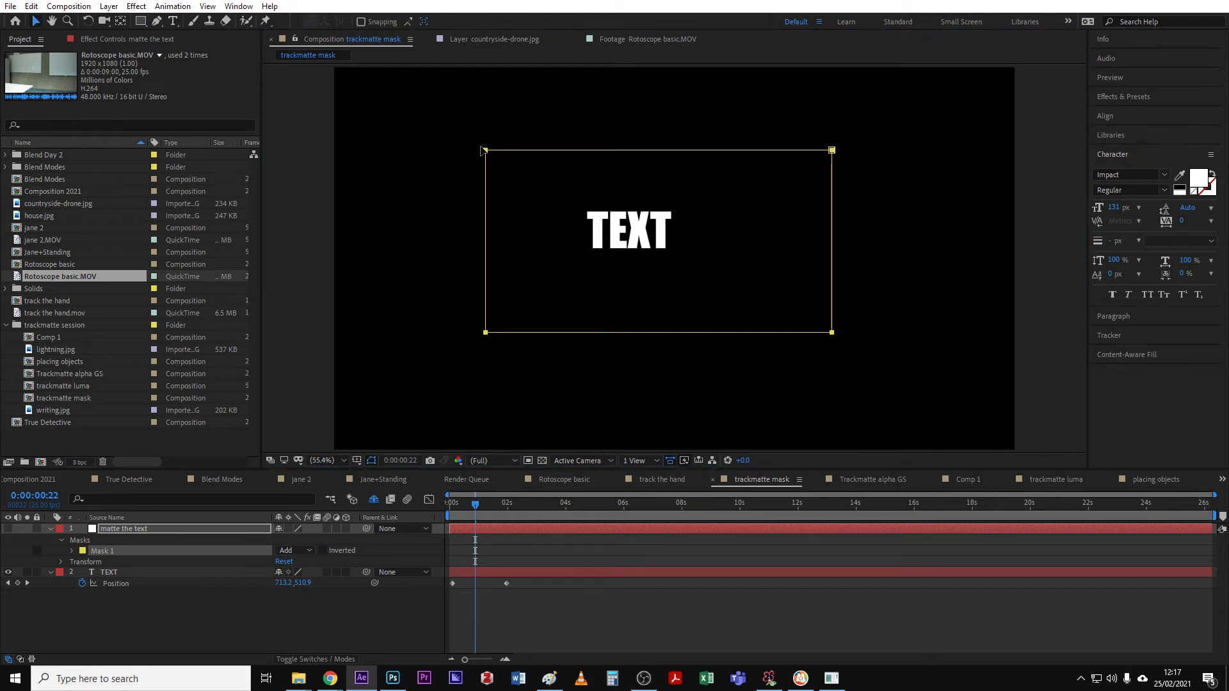
double_click(484, 153)
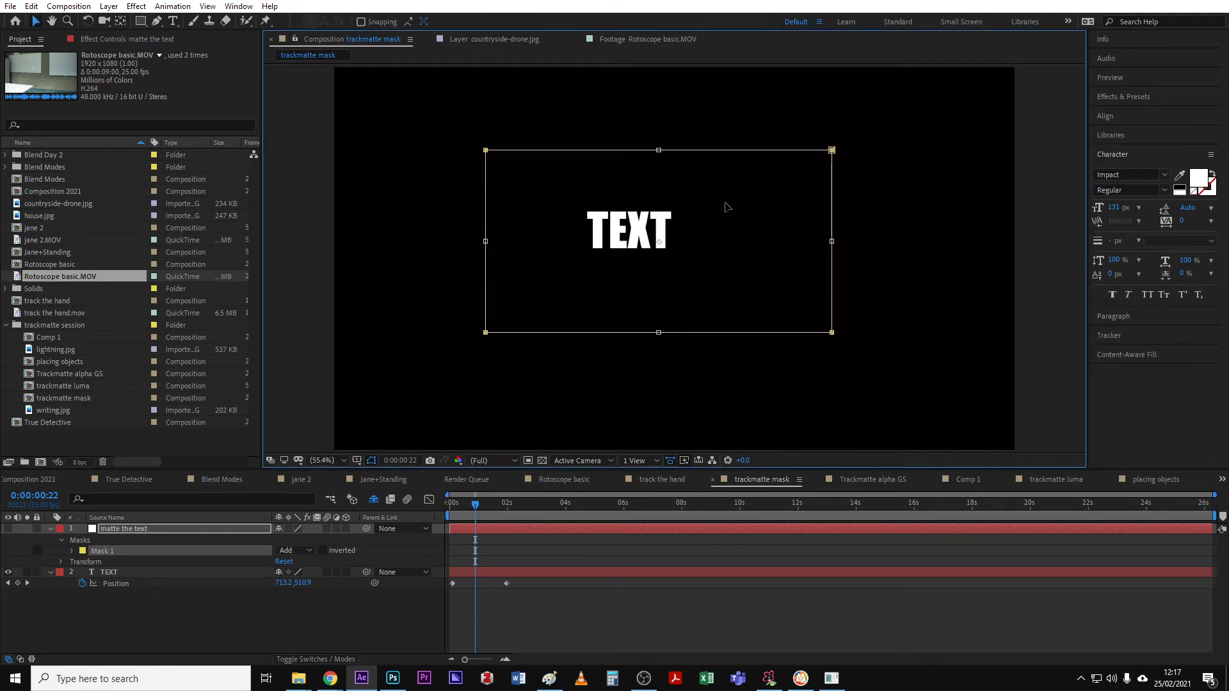
mouse_move(727, 205)
mouse_down()
mouse_move(672, 163)
mouse_move(529, 200)
mouse_move(646, 192)
mouse_move(796, 236)
mouse_move(724, 192)
mouse_up()
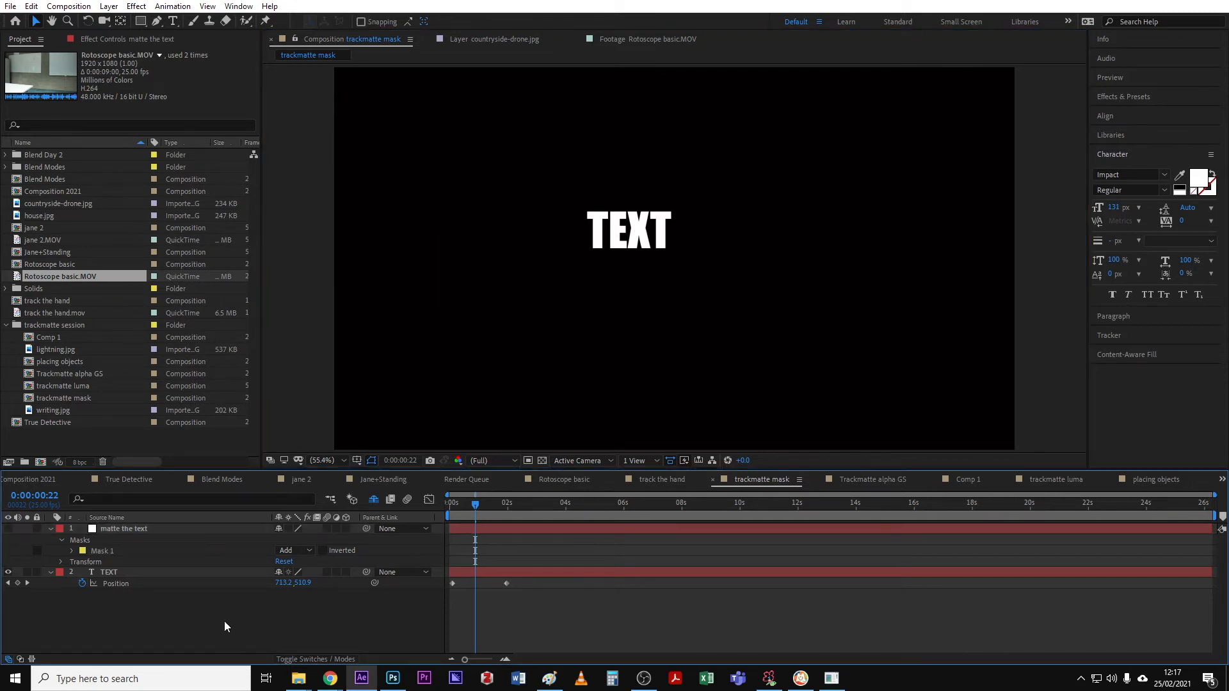
click(157, 529)
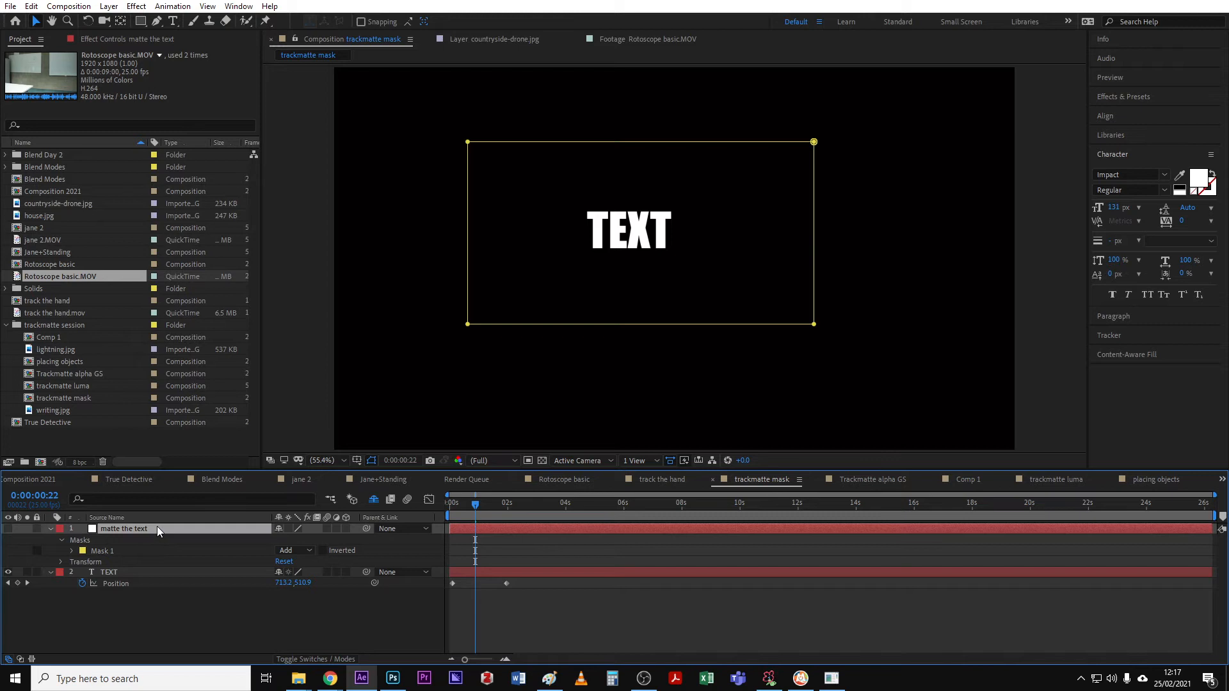
click(107, 553)
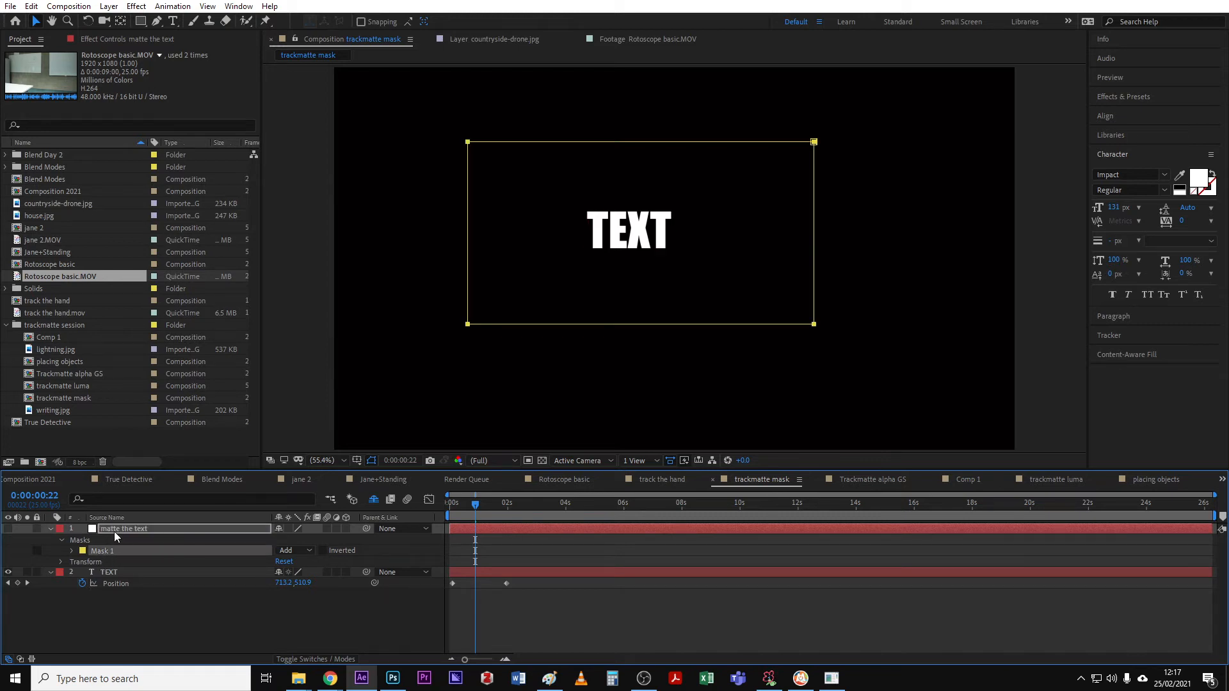
click(114, 530)
- Set the TEXT layer's track matte to Alpha Matte "matte the text"
click(135, 574)
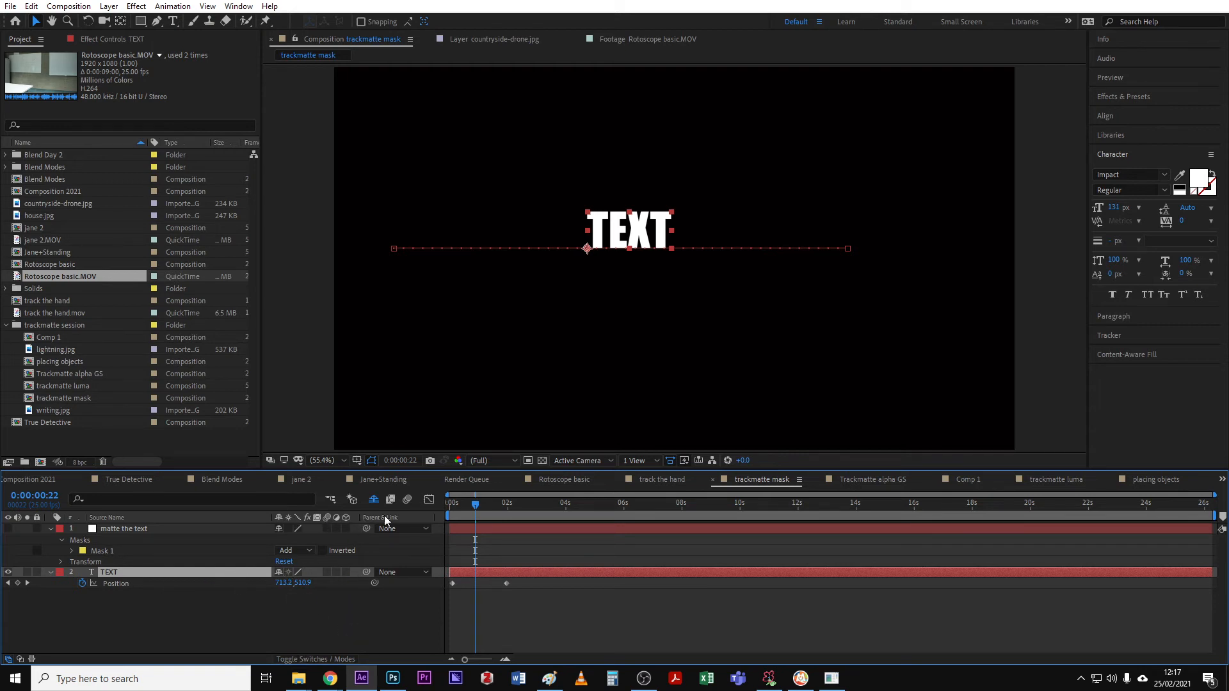
click(313, 661)
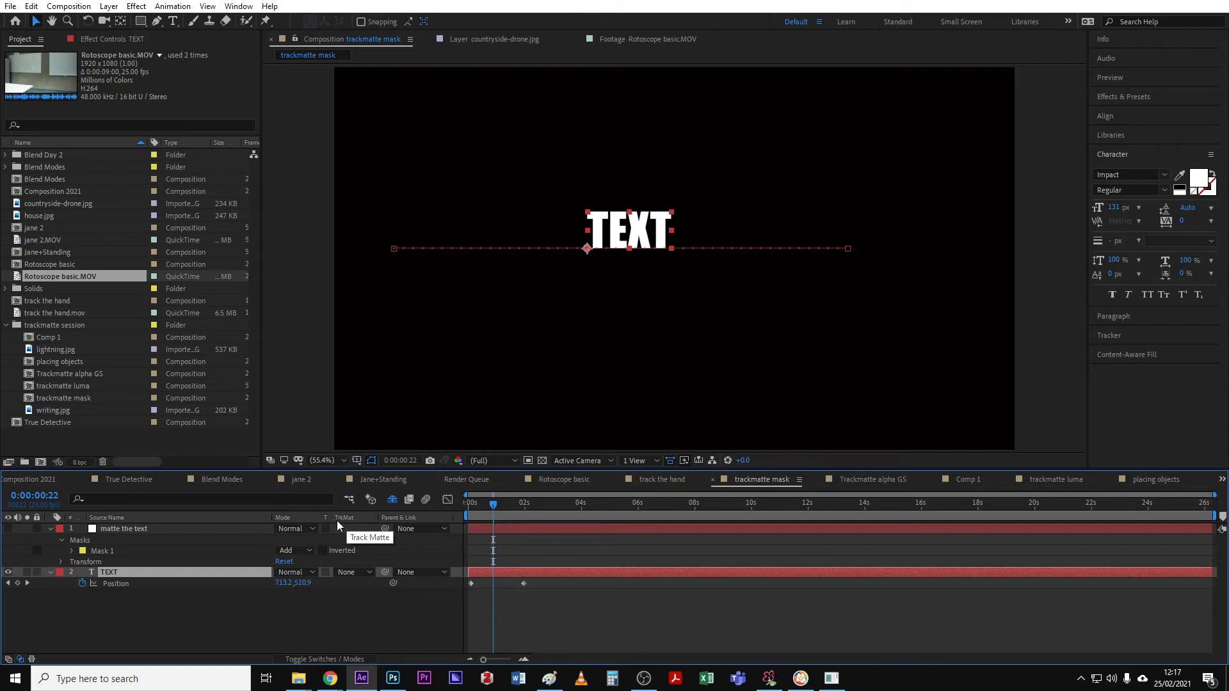
click(368, 573)
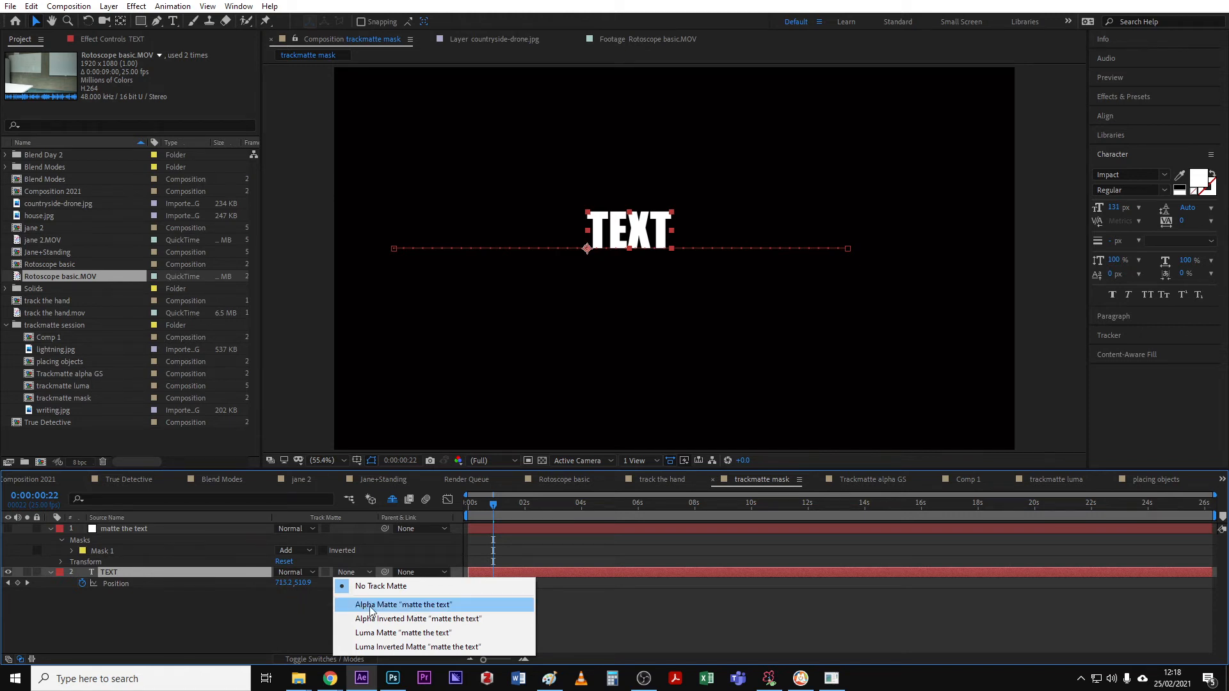
click(427, 607)
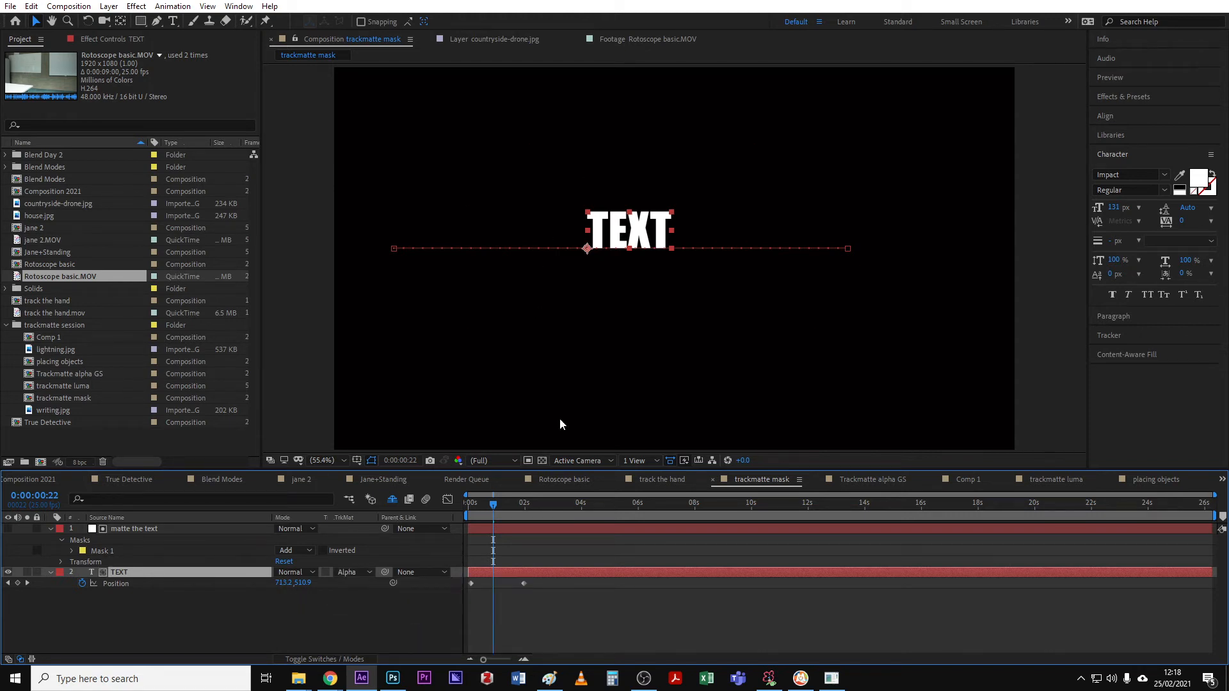
- Narrow the matte solid's mask by pulling its left and right edges inward
mouse_move(493, 506)
mouse_down()
mouse_move(473, 509)
mouse_move(537, 512)
mouse_move(509, 512)
mouse_up()
click(165, 554)
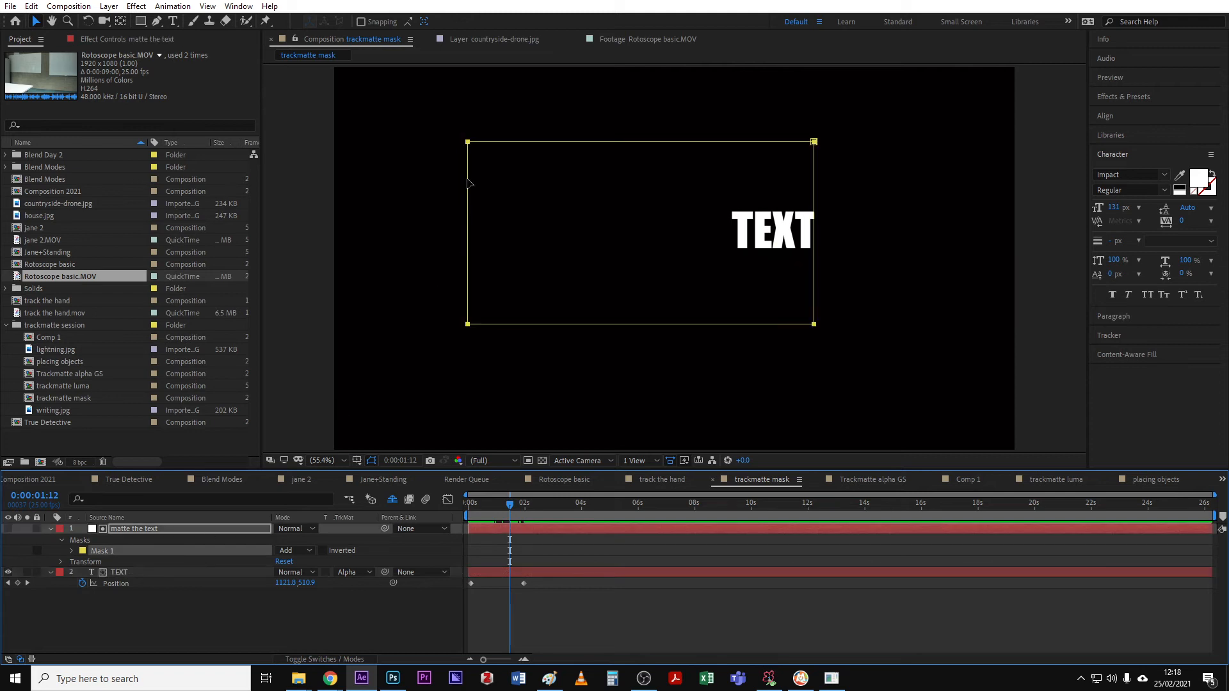
double_click(469, 224)
drag(468, 233, 513, 233)
drag(814, 233, 762, 234)
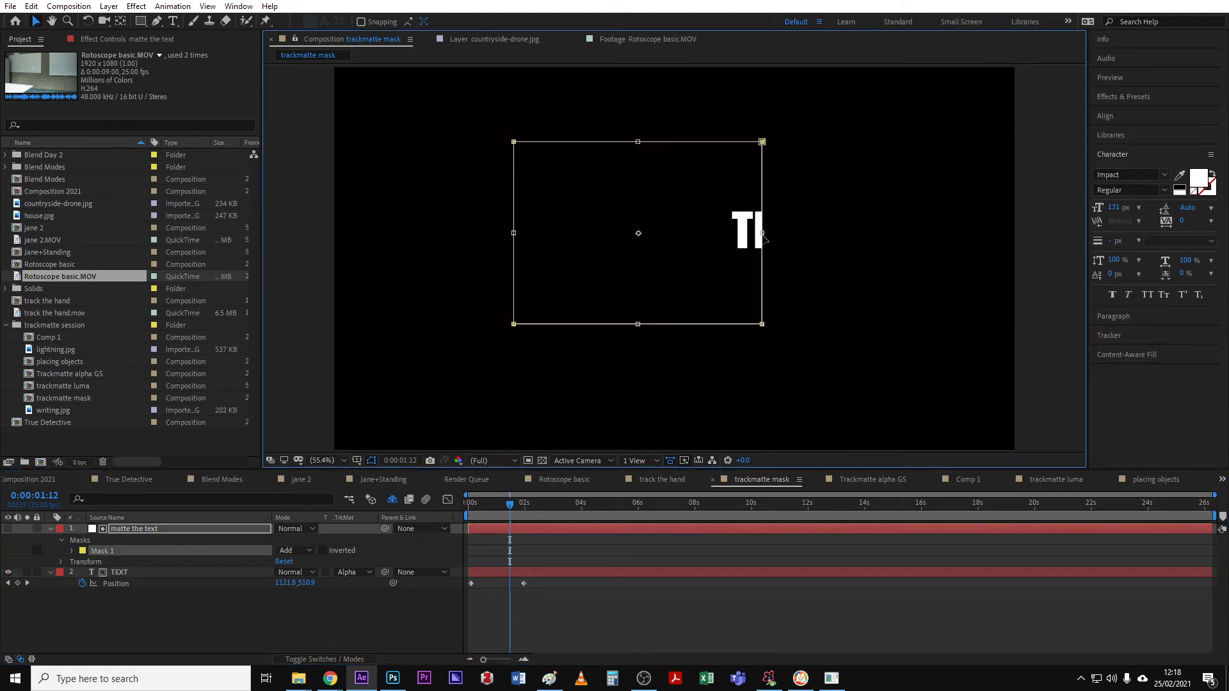
- Set Mask 1 on the matte the text solid to Subtract mode
click(175, 529)
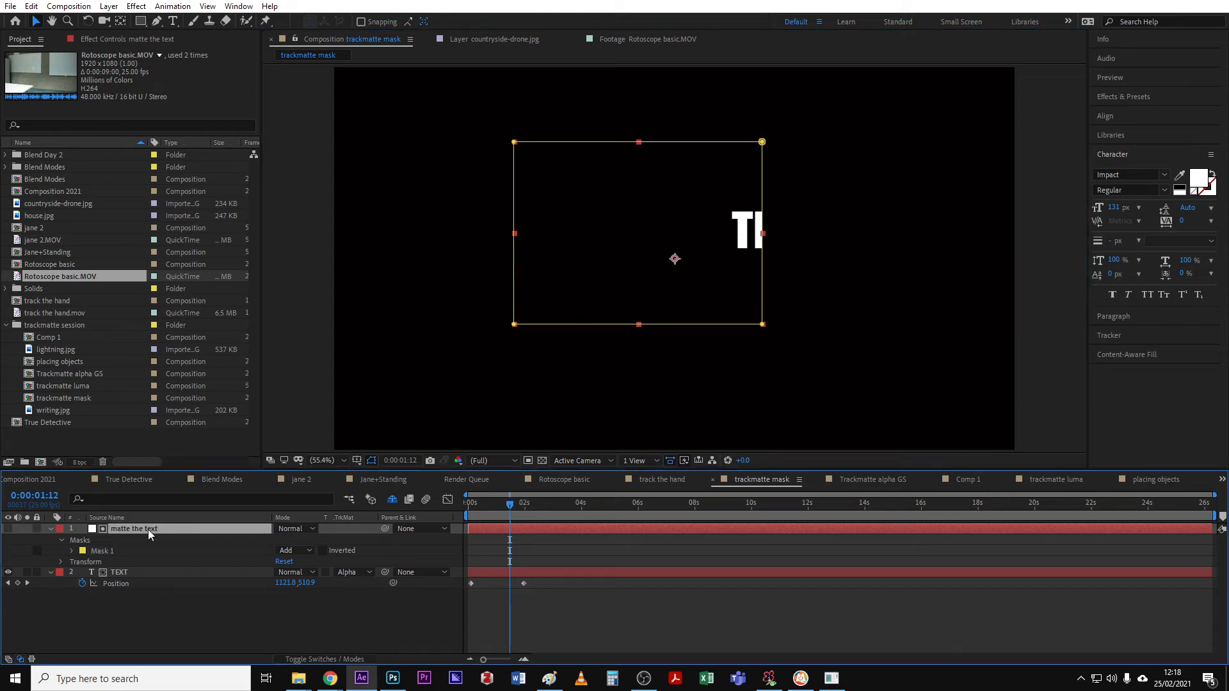
mouse_move(510, 505)
mouse_down()
mouse_move(475, 505)
mouse_move(515, 506)
mouse_move(476, 504)
mouse_move(513, 510)
mouse_move(491, 510)
mouse_up()
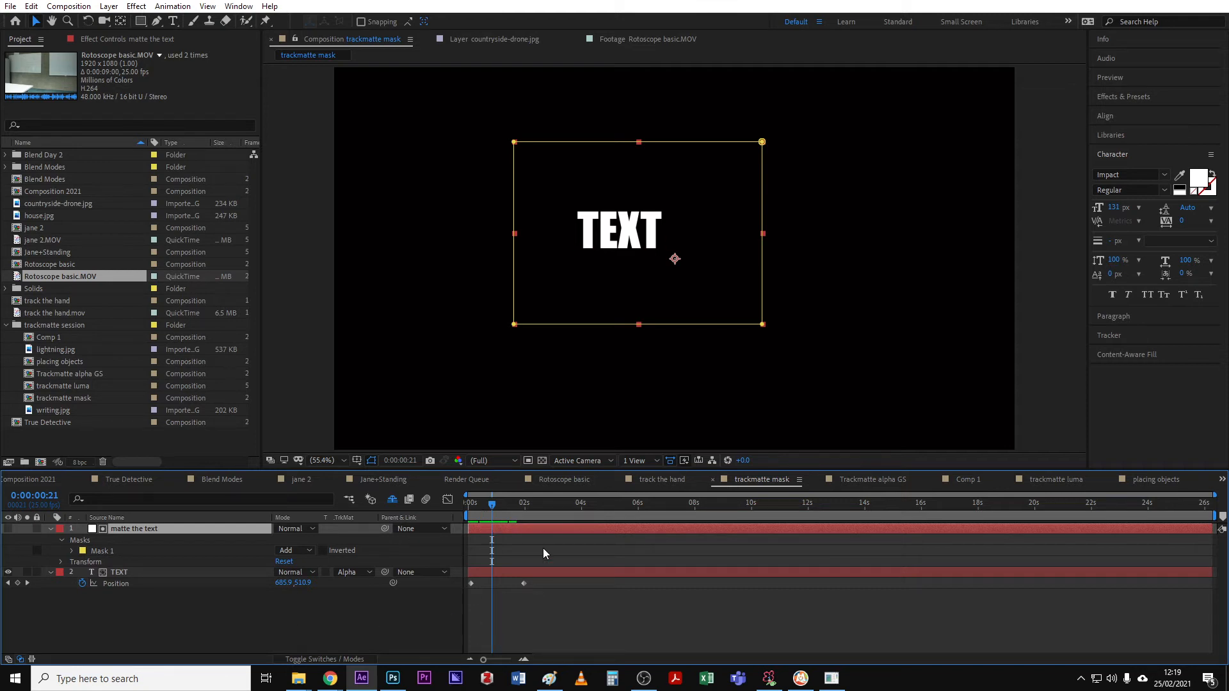
drag(491, 505, 494, 505)
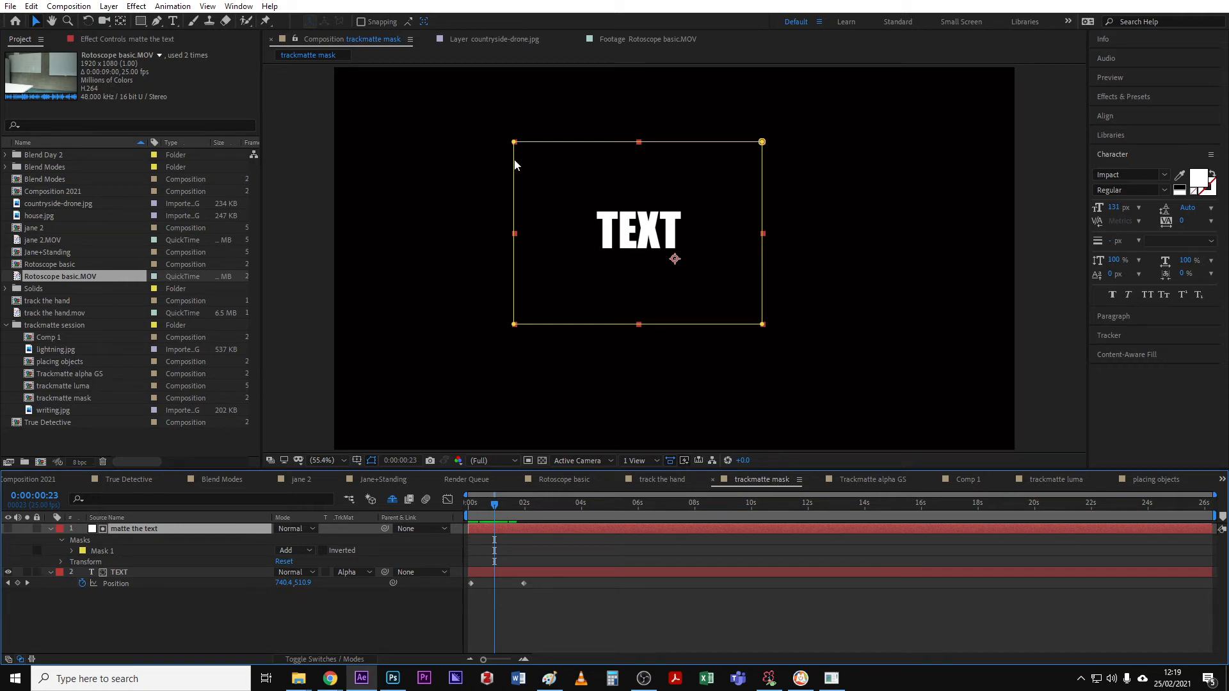
click(71, 551)
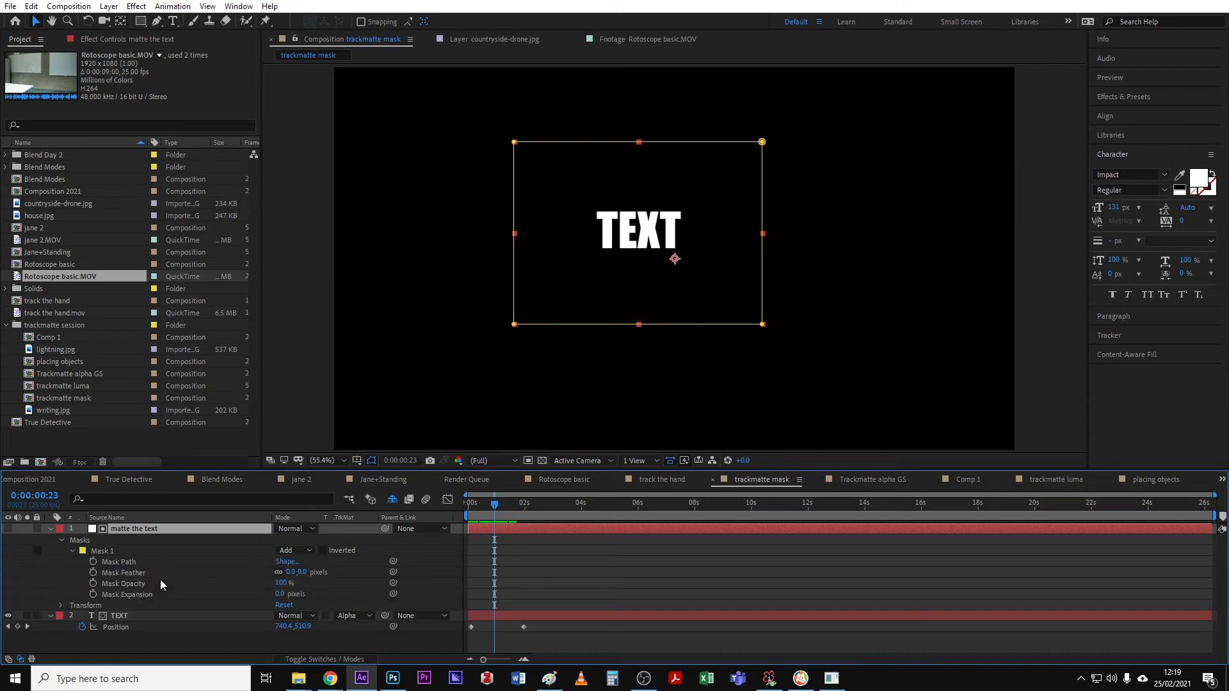
click(296, 551)
click(310, 592)
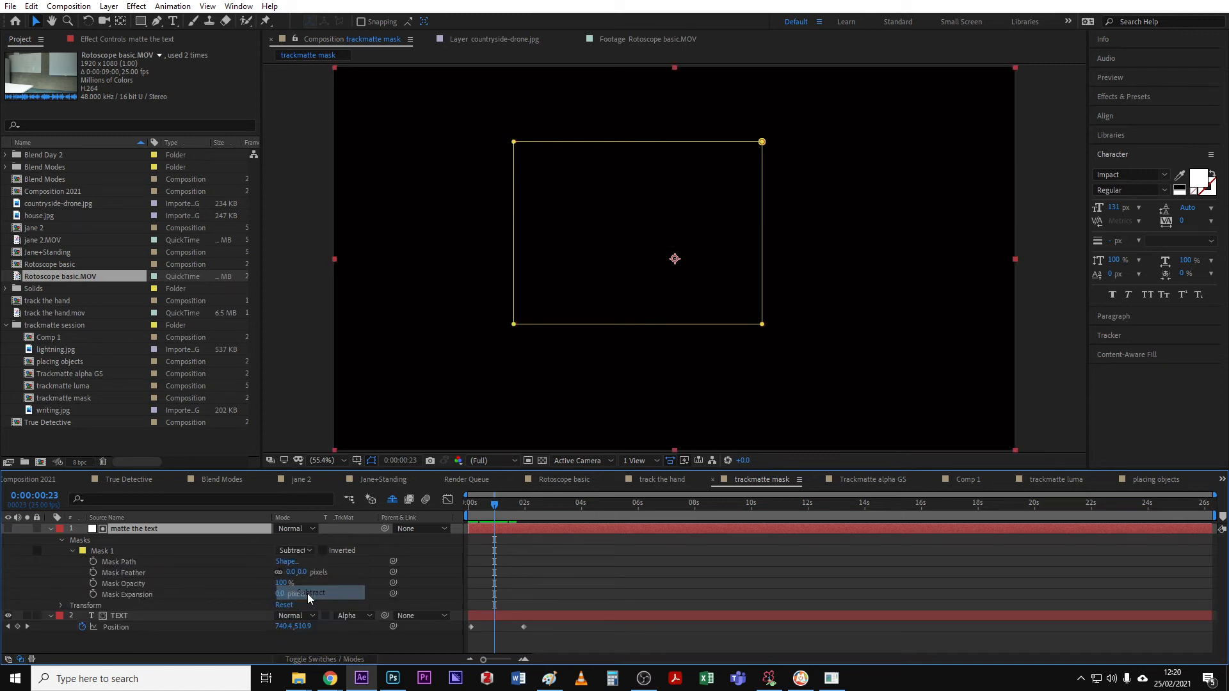
- Set Mask 1's feather to 37 pixels and preview the text animation
drag(516, 504, 486, 512)
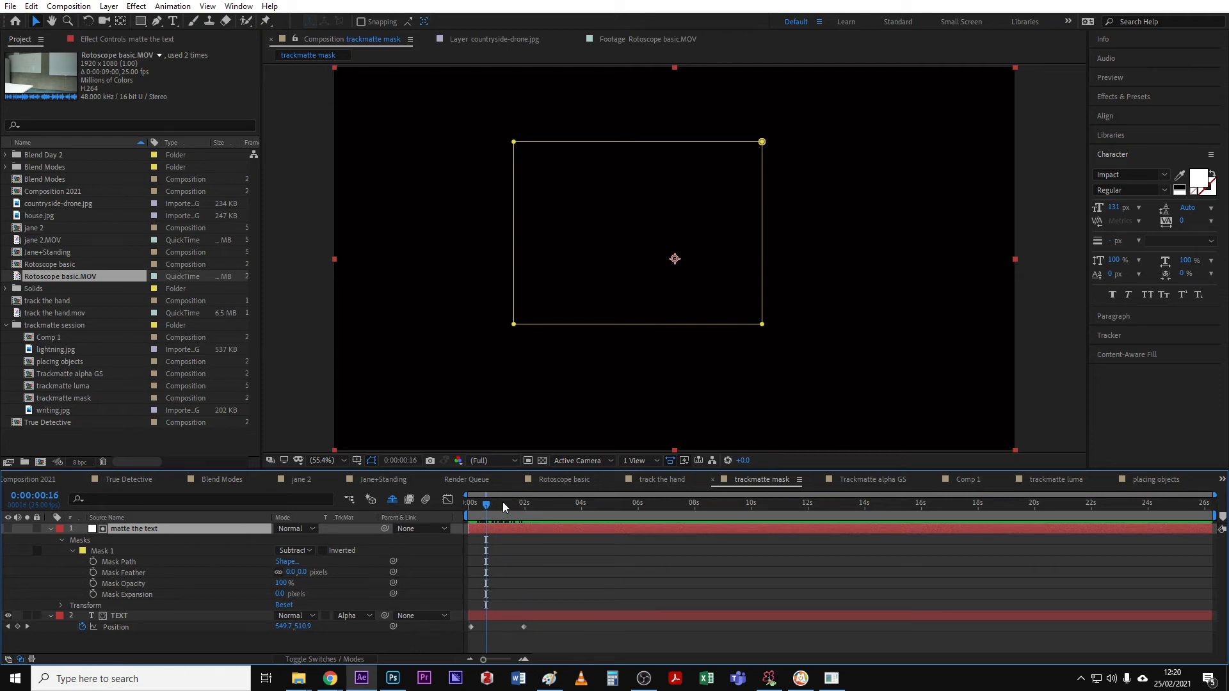
drag(503, 503, 508, 503)
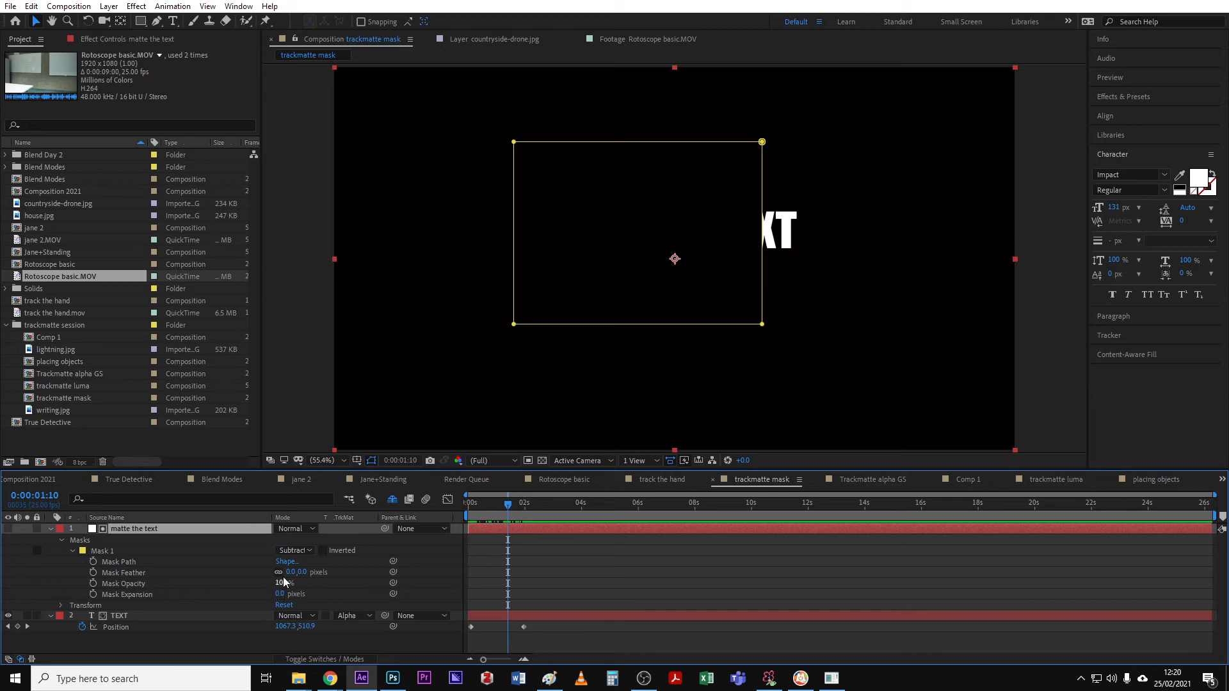
drag(291, 572, 395, 563)
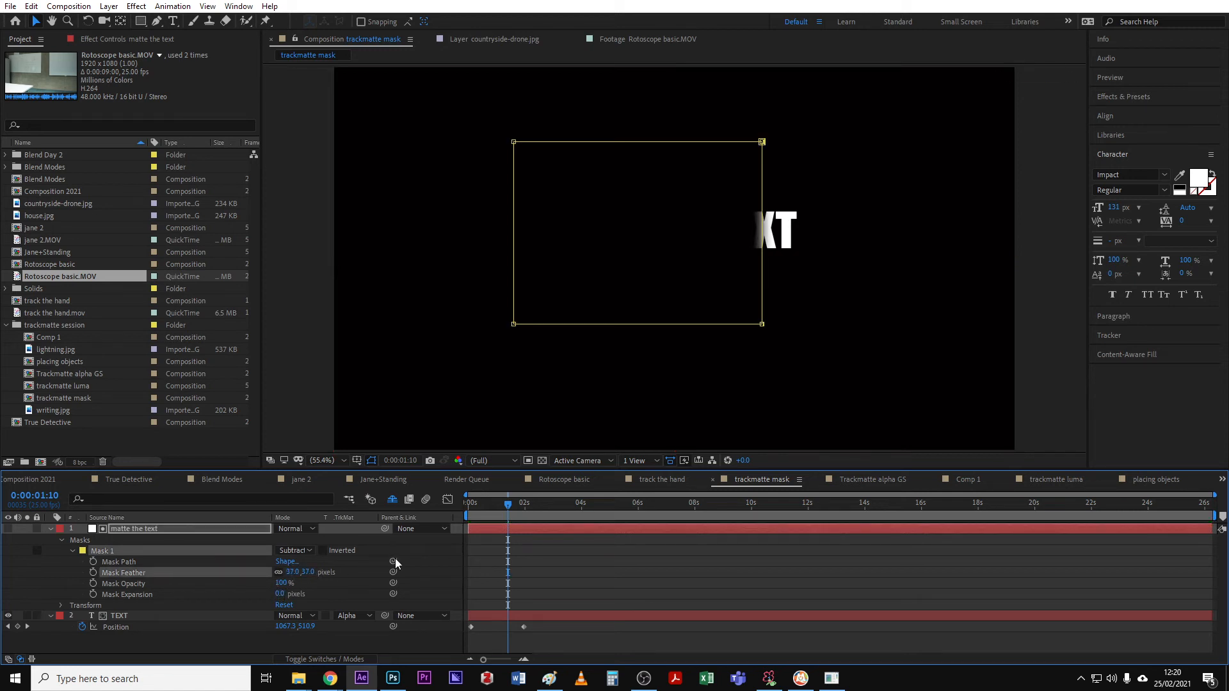
mouse_move(486, 502)
mouse_down()
mouse_move(470, 503)
mouse_move(491, 512)
mouse_up()
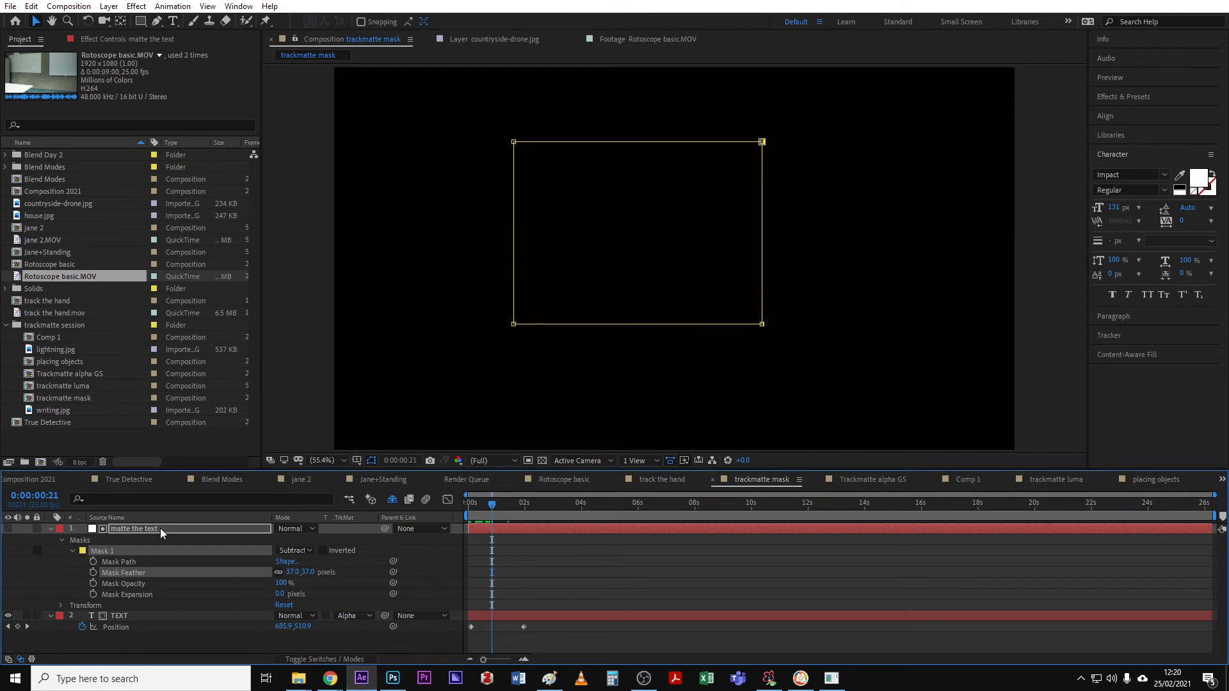
click(72, 552)
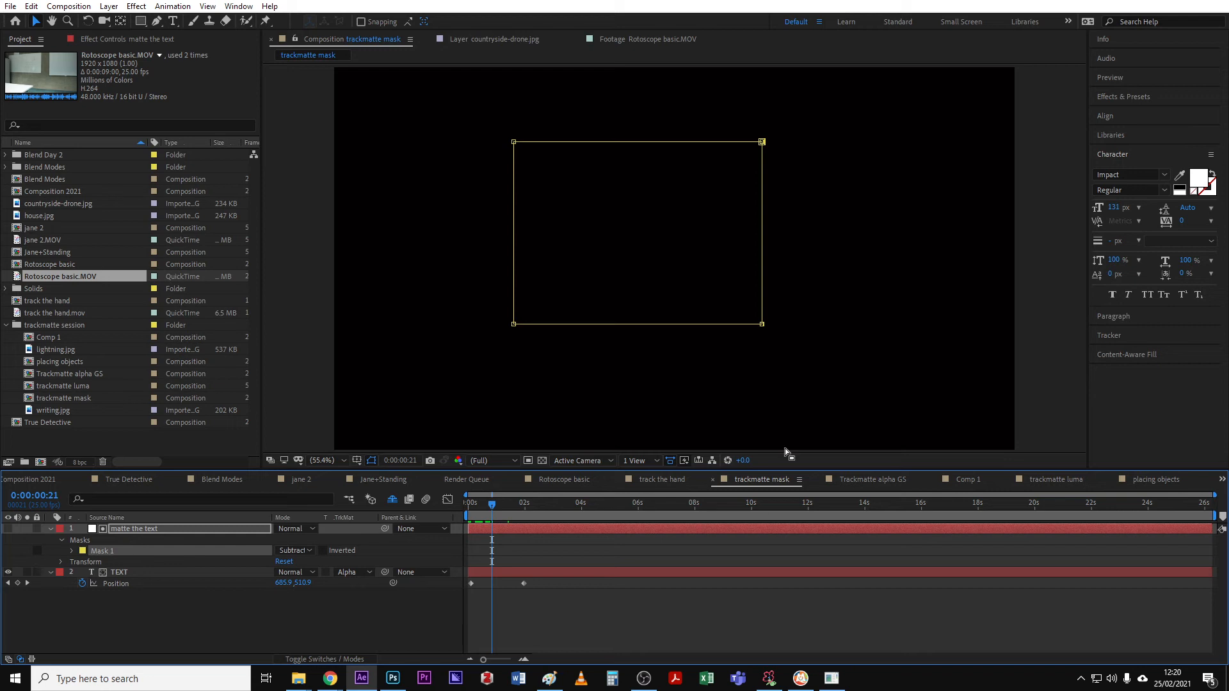
- Open the Trackmatte alpha GS composition and inspect the track the hand.mov layer and its Keylight settings
click(870, 480)
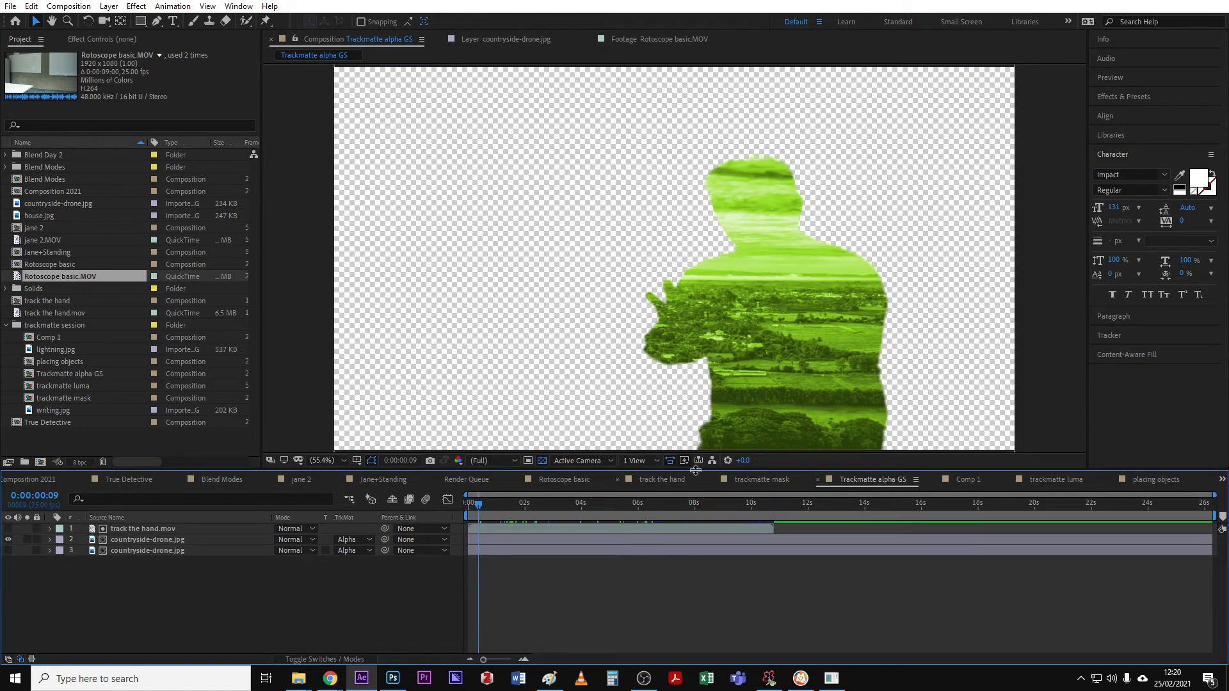
drag(489, 504, 524, 505)
double_click(141, 528)
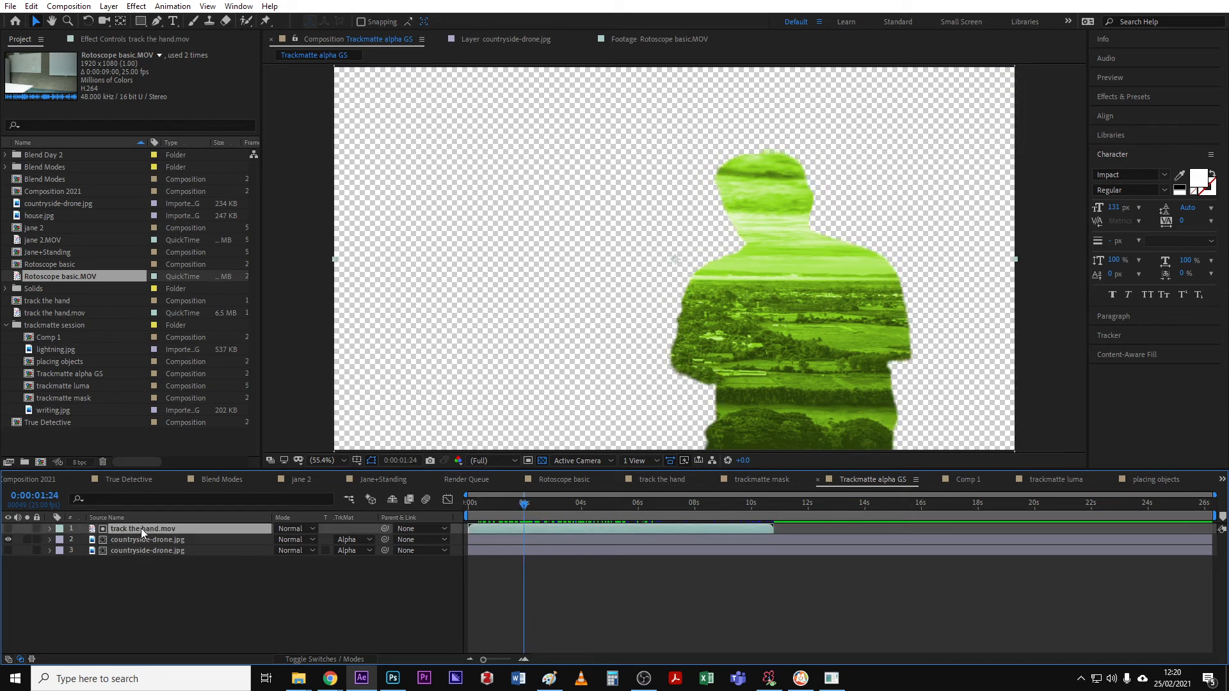
drag(524, 504, 519, 504)
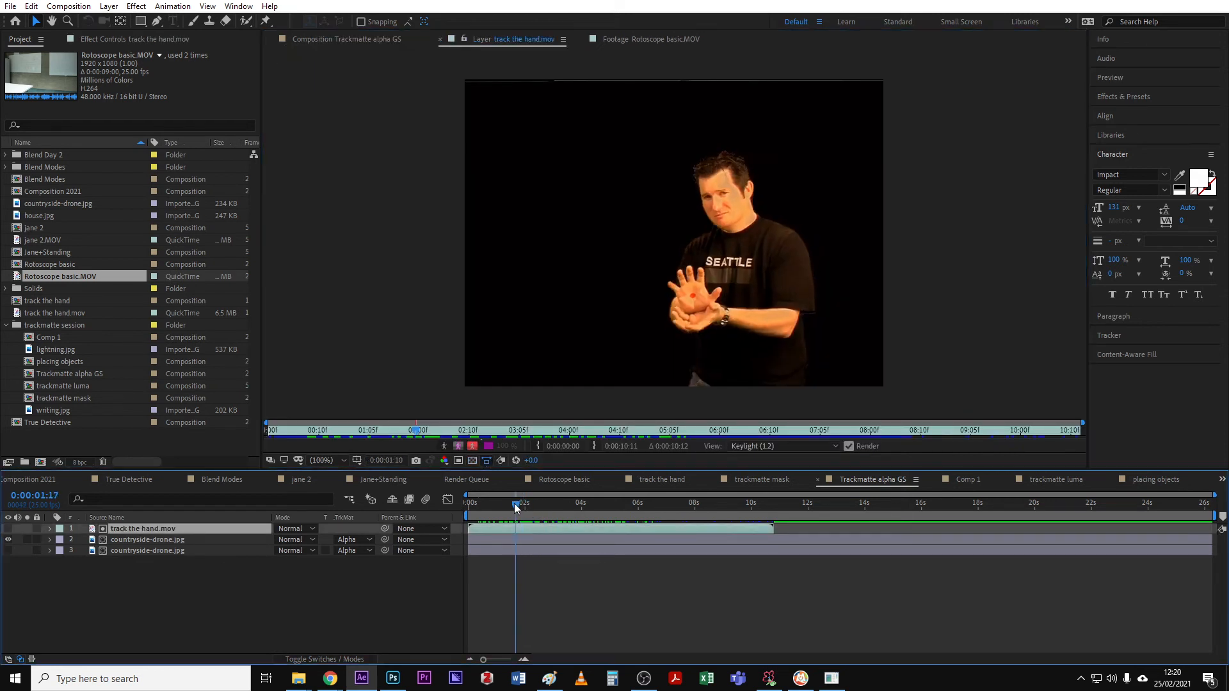
click(128, 38)
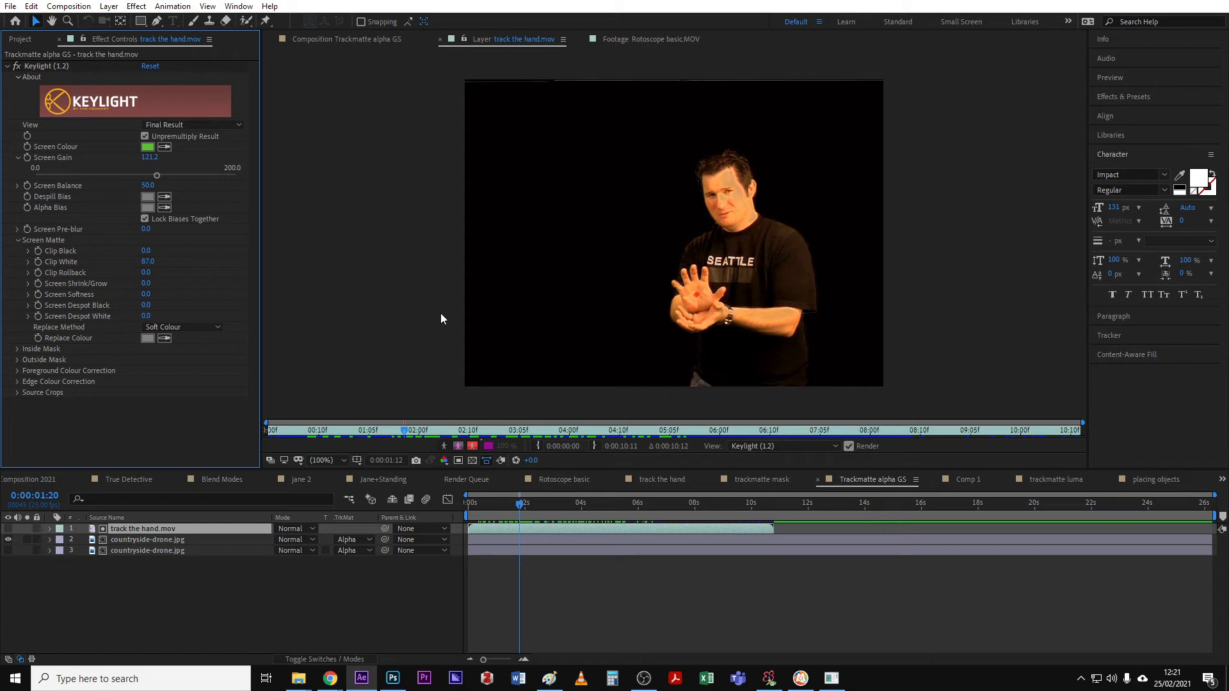
click(471, 459)
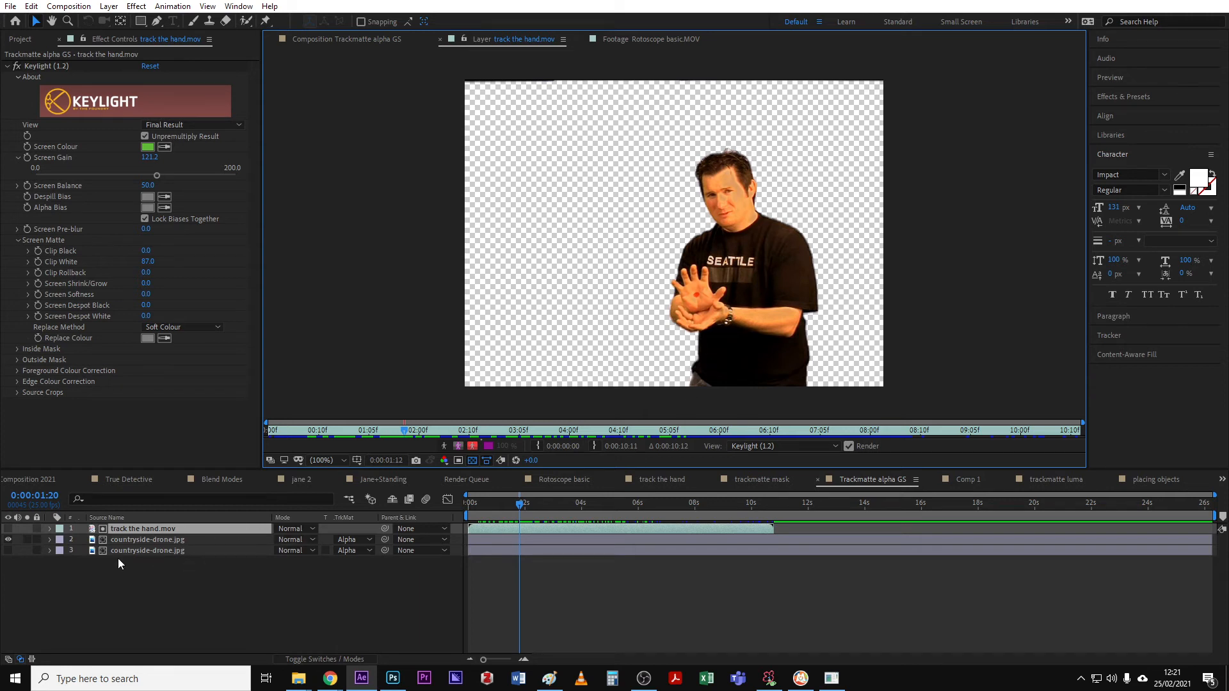
- Delete the lower countryside-drone.jpg layer from the Trackmatte alpha GS composition
click(198, 551)
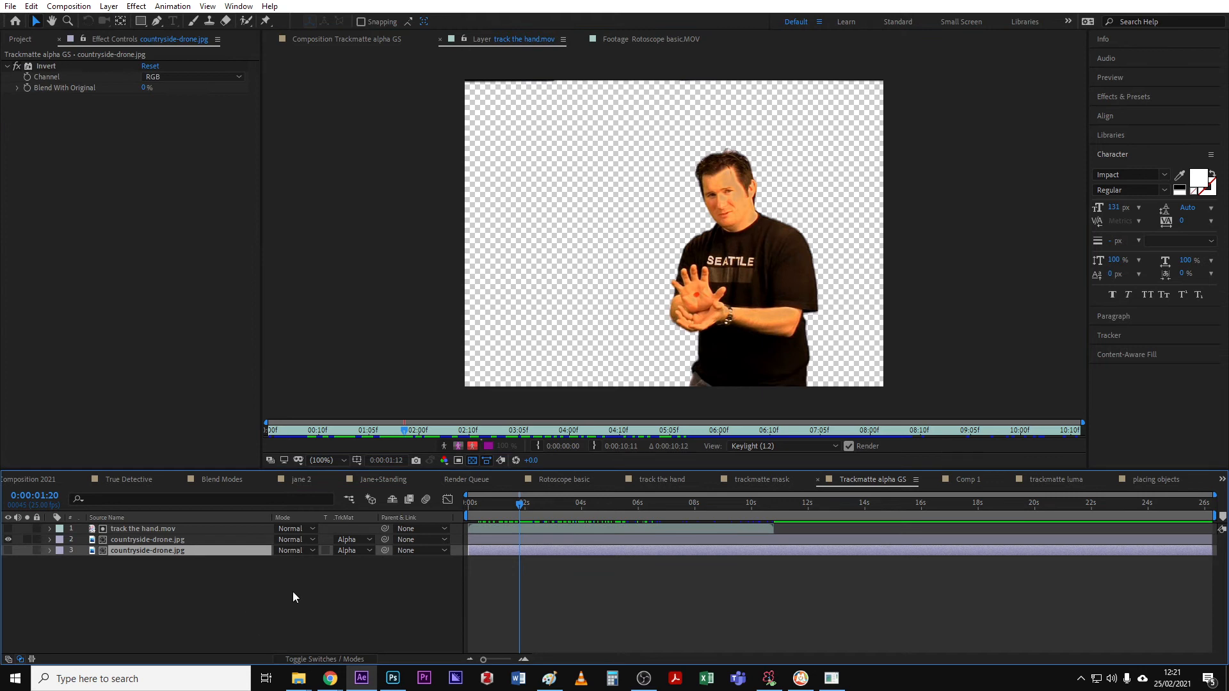
key(Delete)
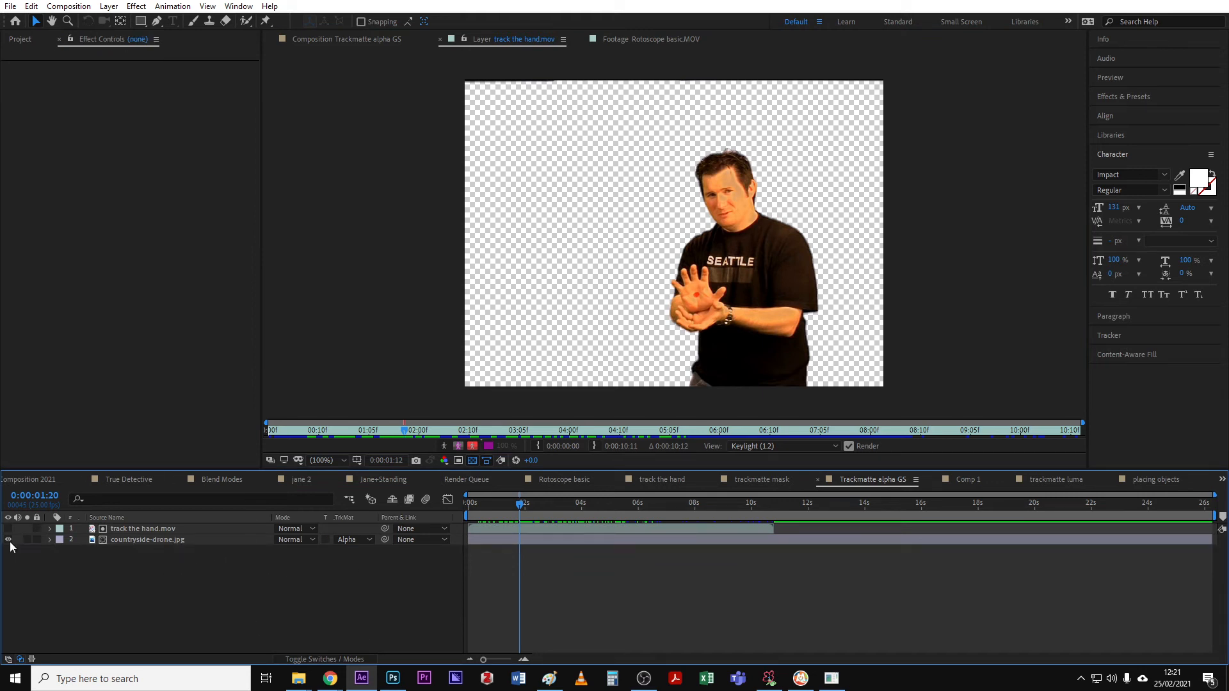
click(351, 38)
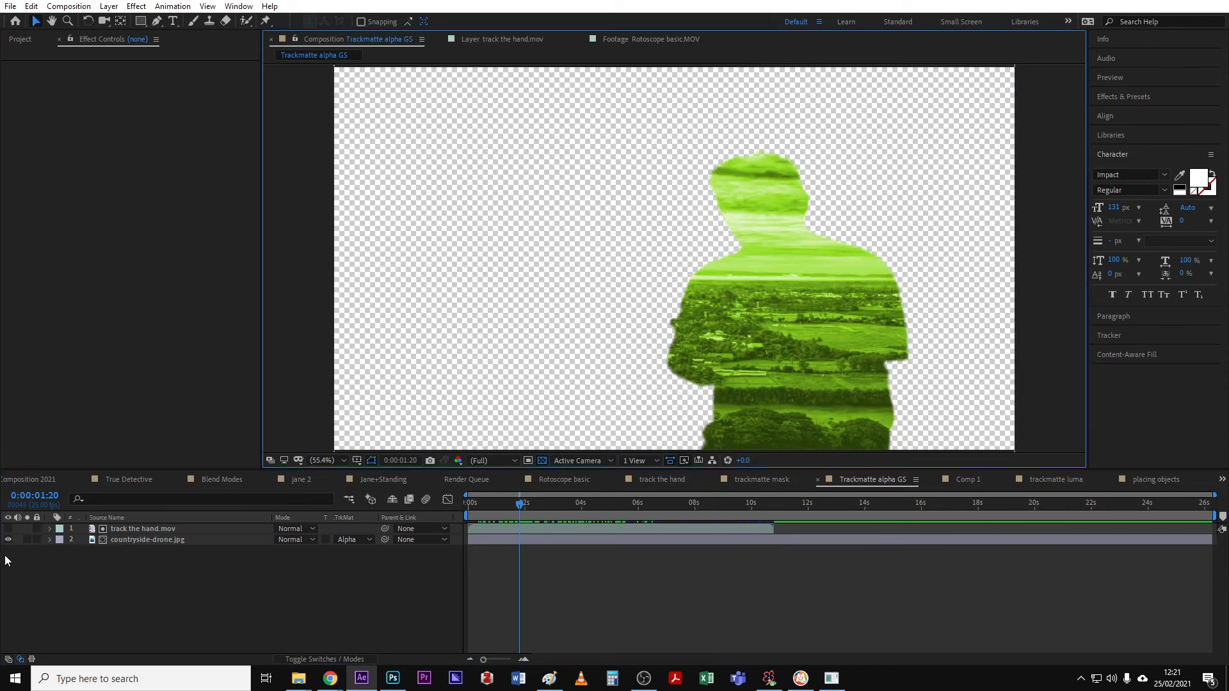
- Remove the track matte from countryside-drone.jpg and make the track the hand.mov layer visible
click(153, 529)
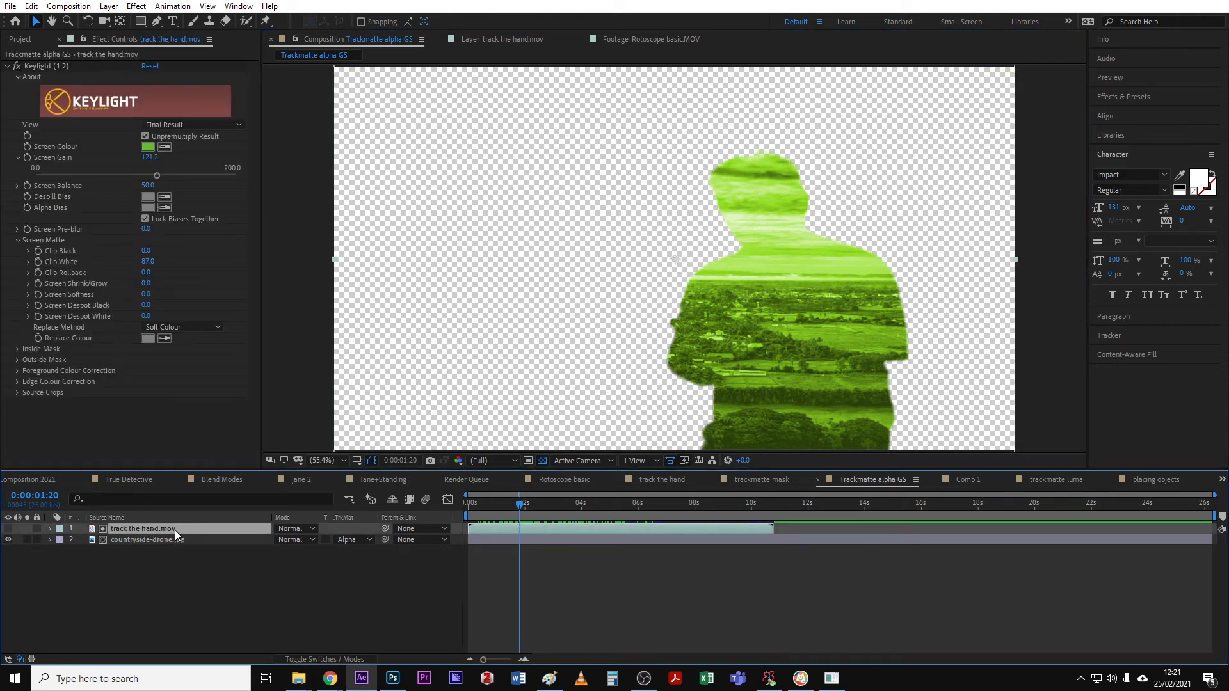
click(356, 541)
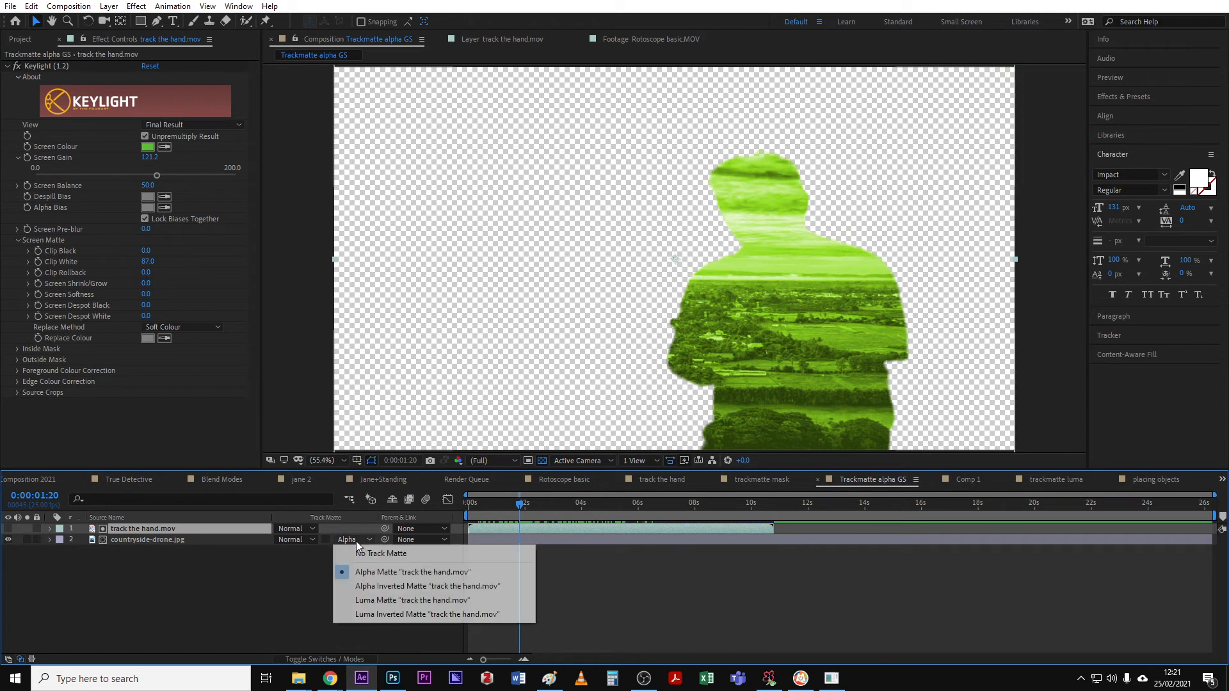
click(366, 553)
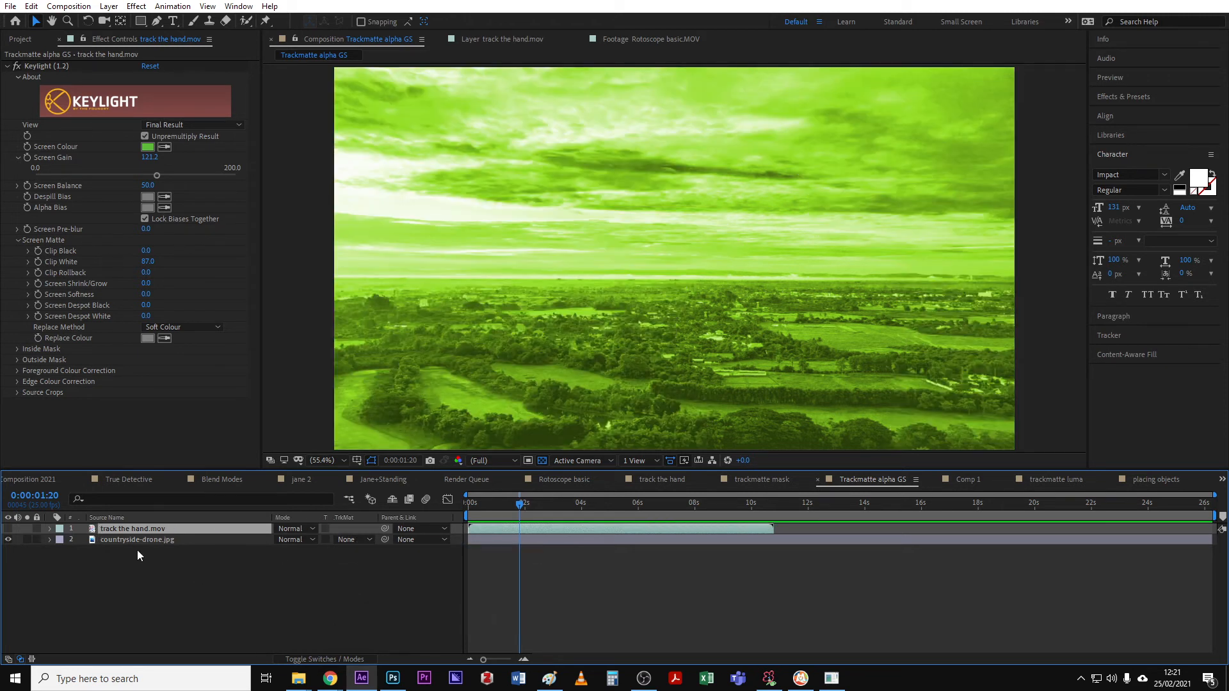
click(8, 529)
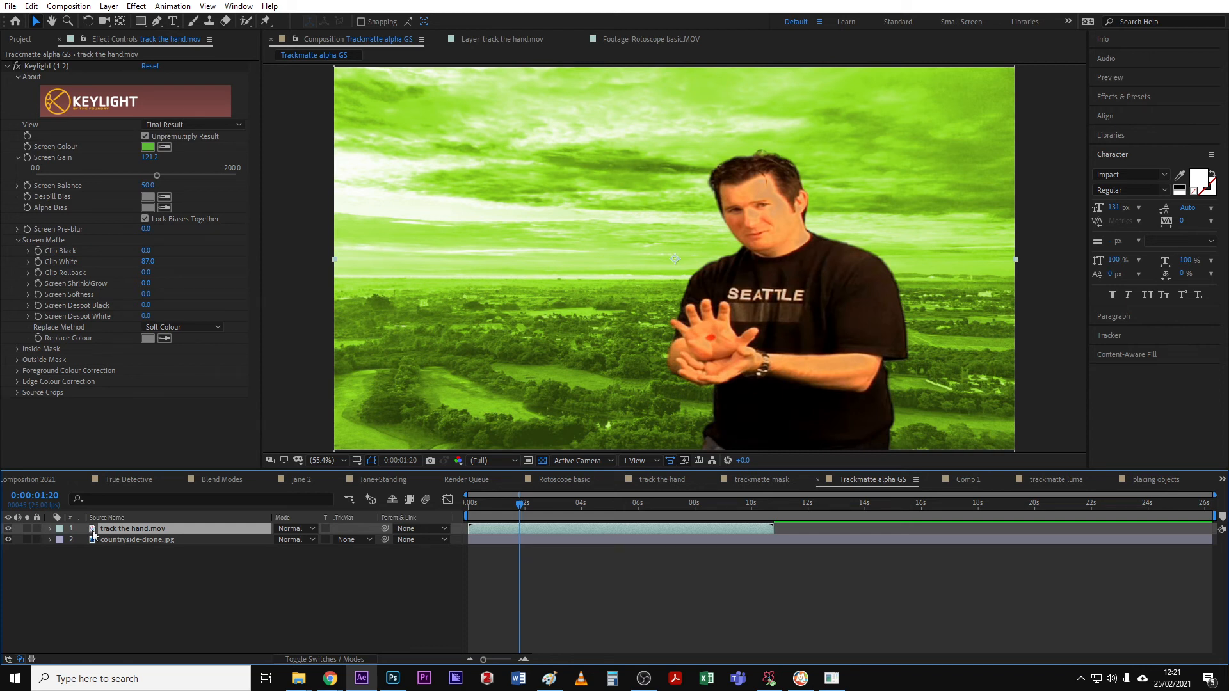
click(133, 541)
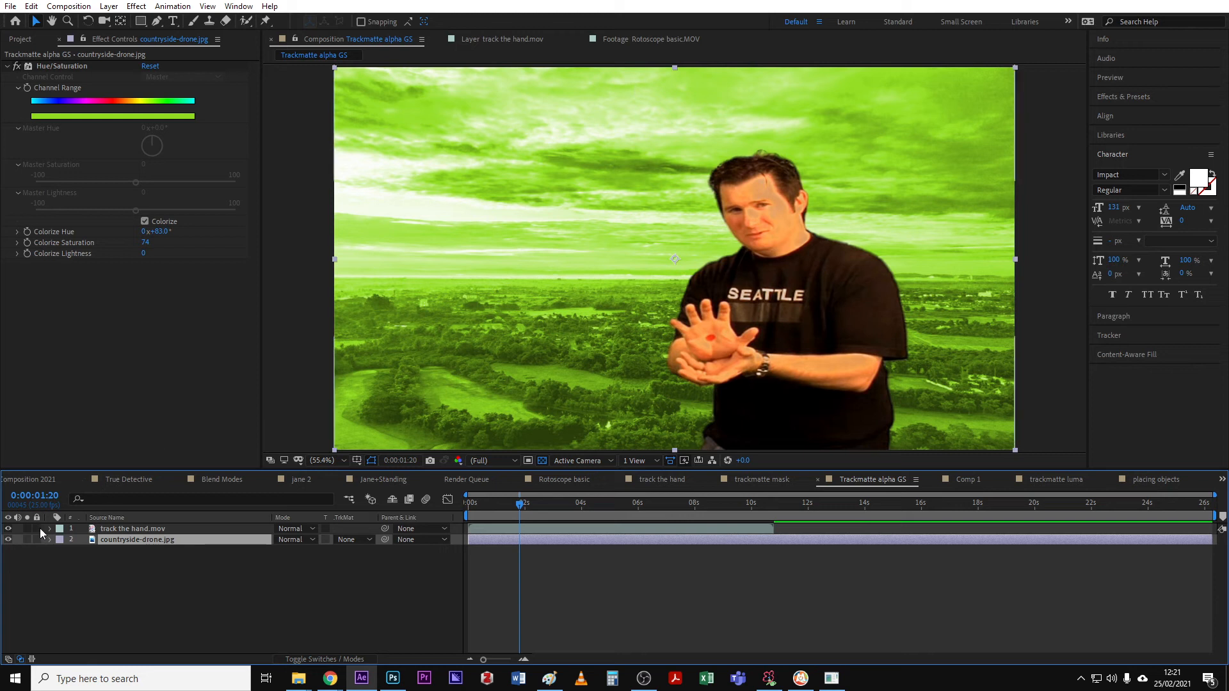
click(7, 540)
click(7, 539)
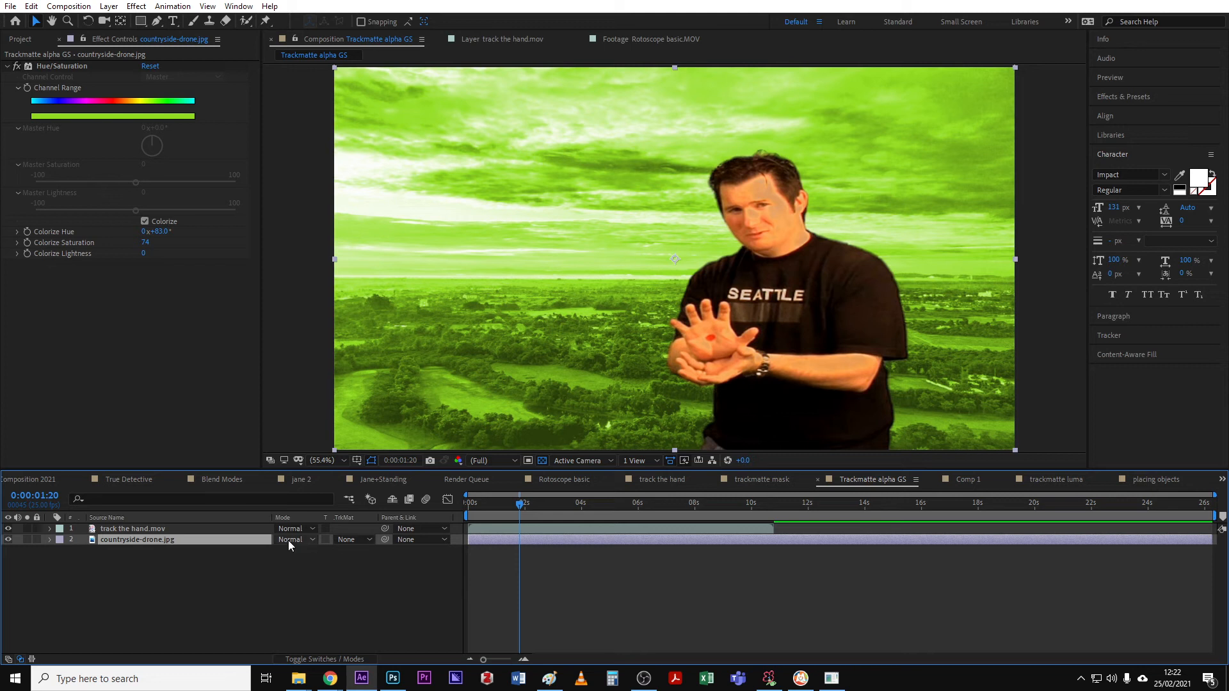
- Set countryside-drone.jpg's track matte to Alpha Matte from the track the hand.mov layer
click(352, 540)
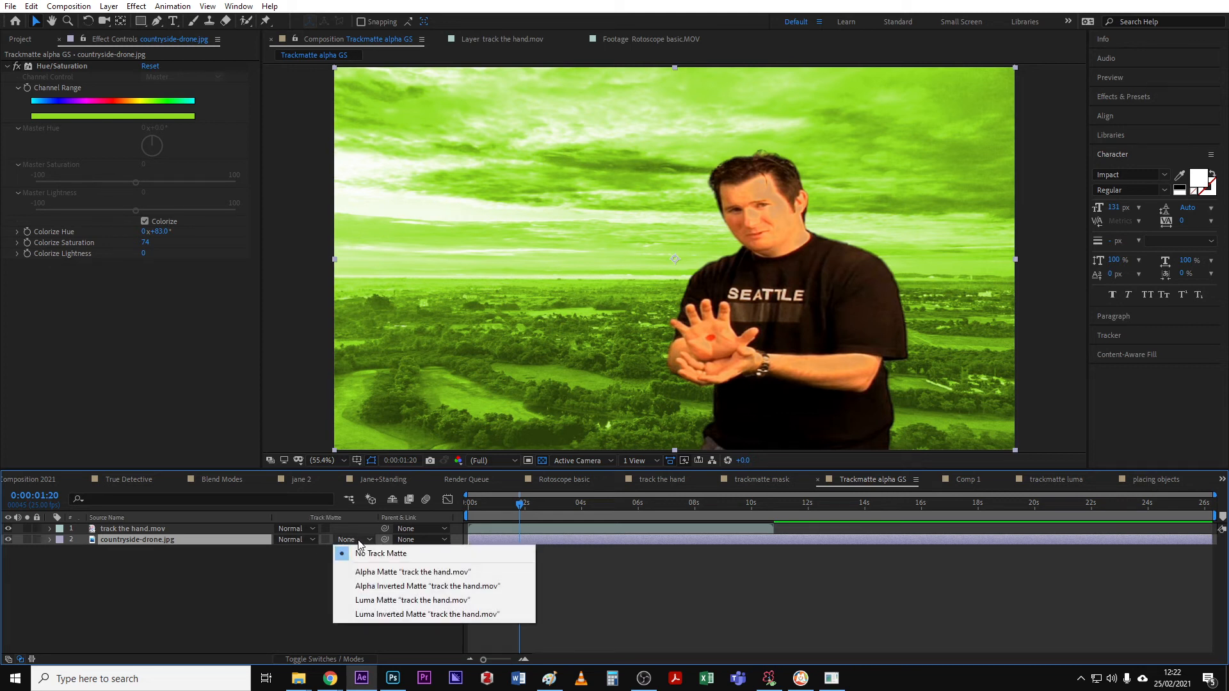
click(395, 576)
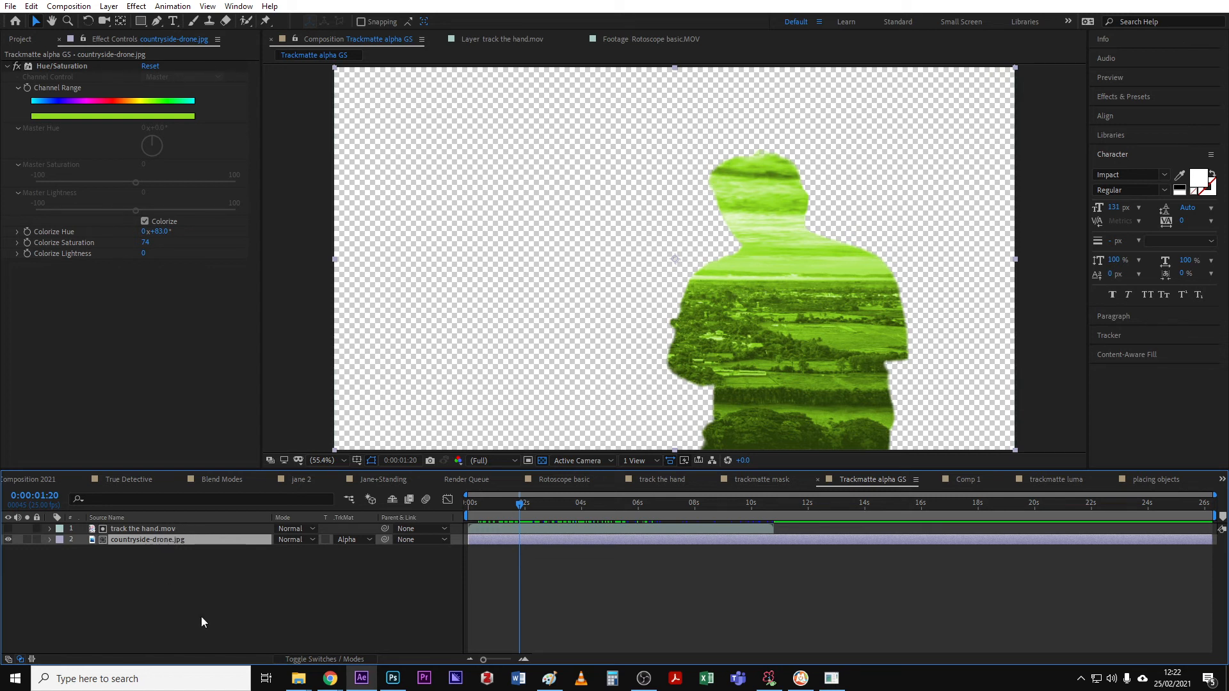
- Add a second countryside-drone.jpg from the Project panel as the bottom layer and nudge it slightly right in the frame
click(26, 41)
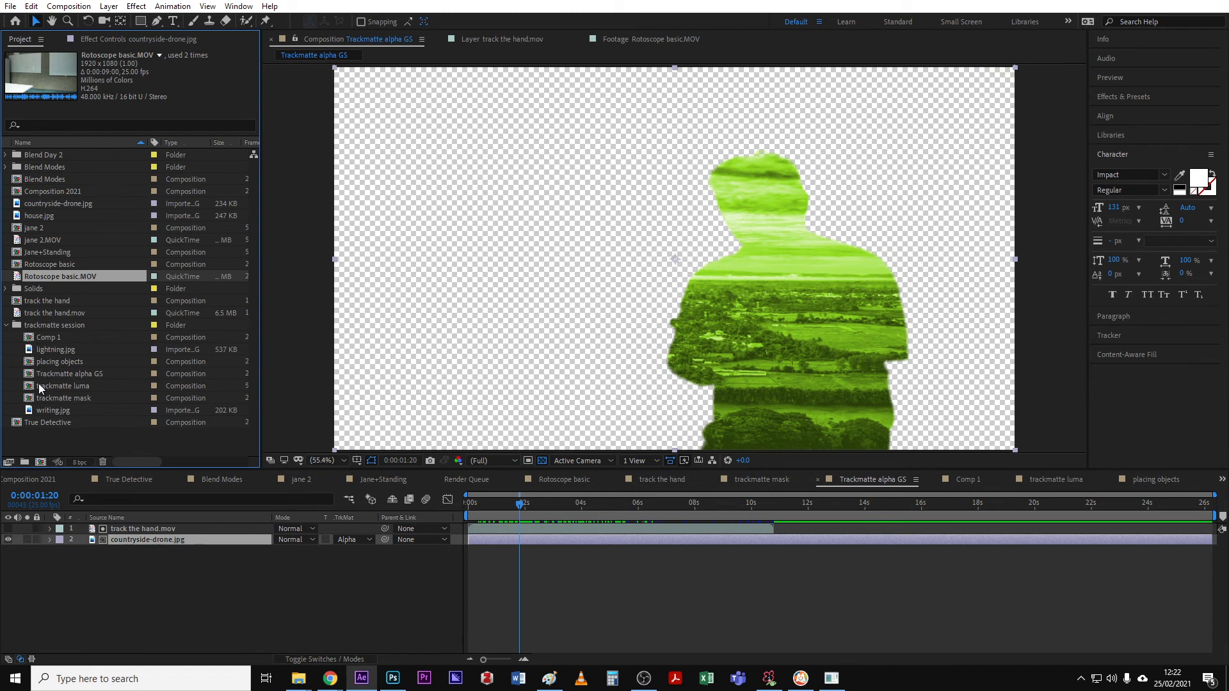
drag(27, 203, 701, 253)
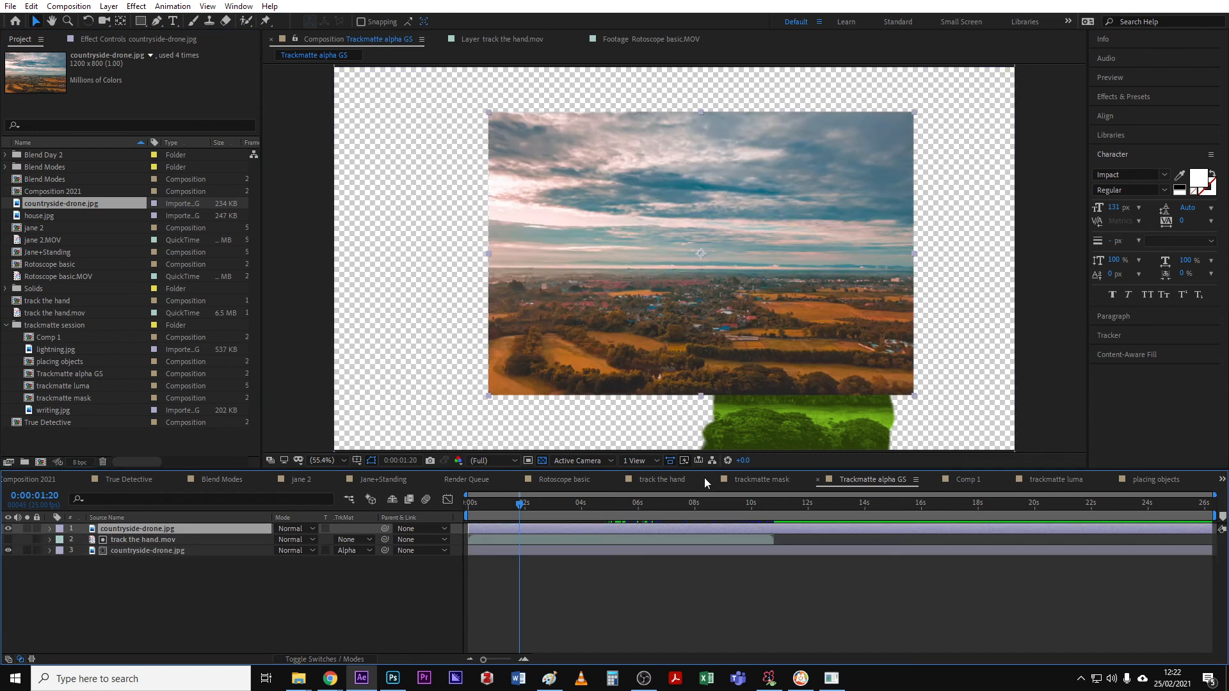
drag(137, 529, 151, 581)
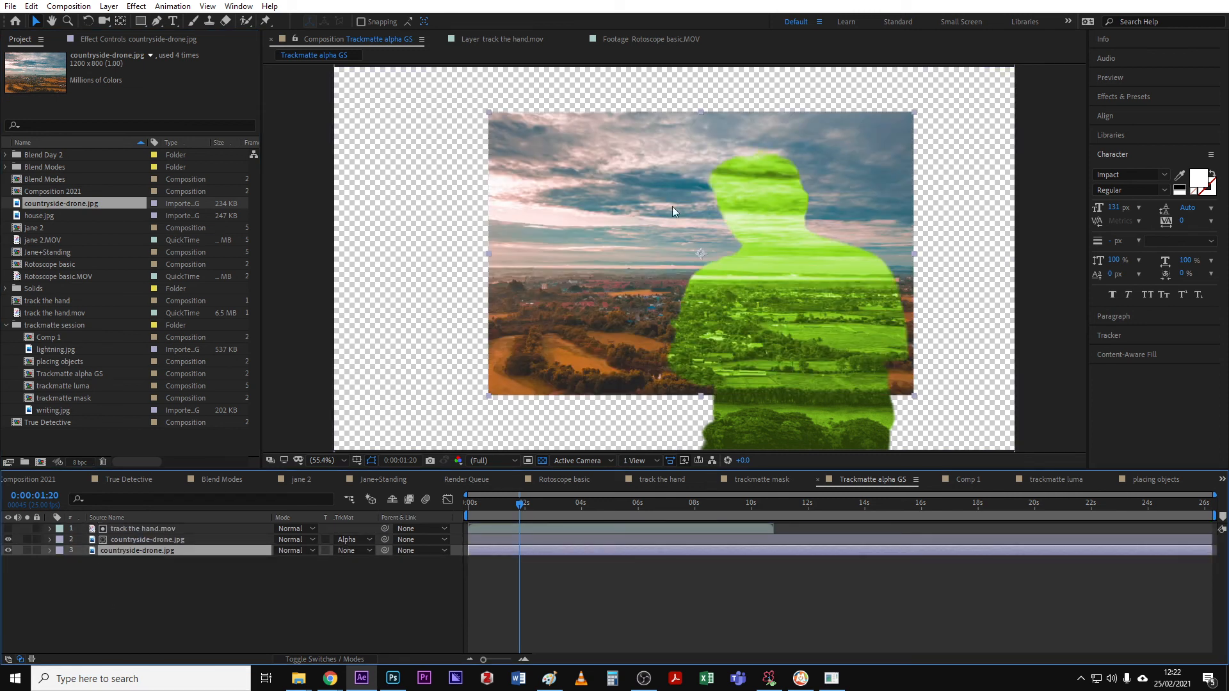
click(160, 528)
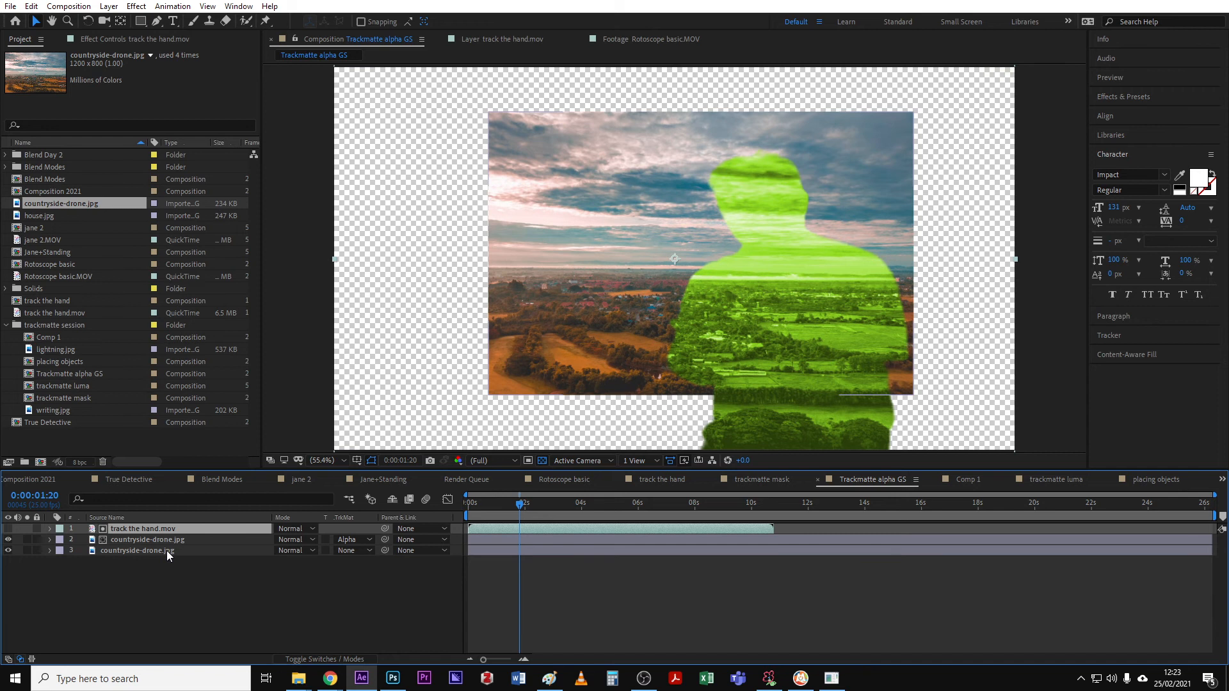
click(167, 552)
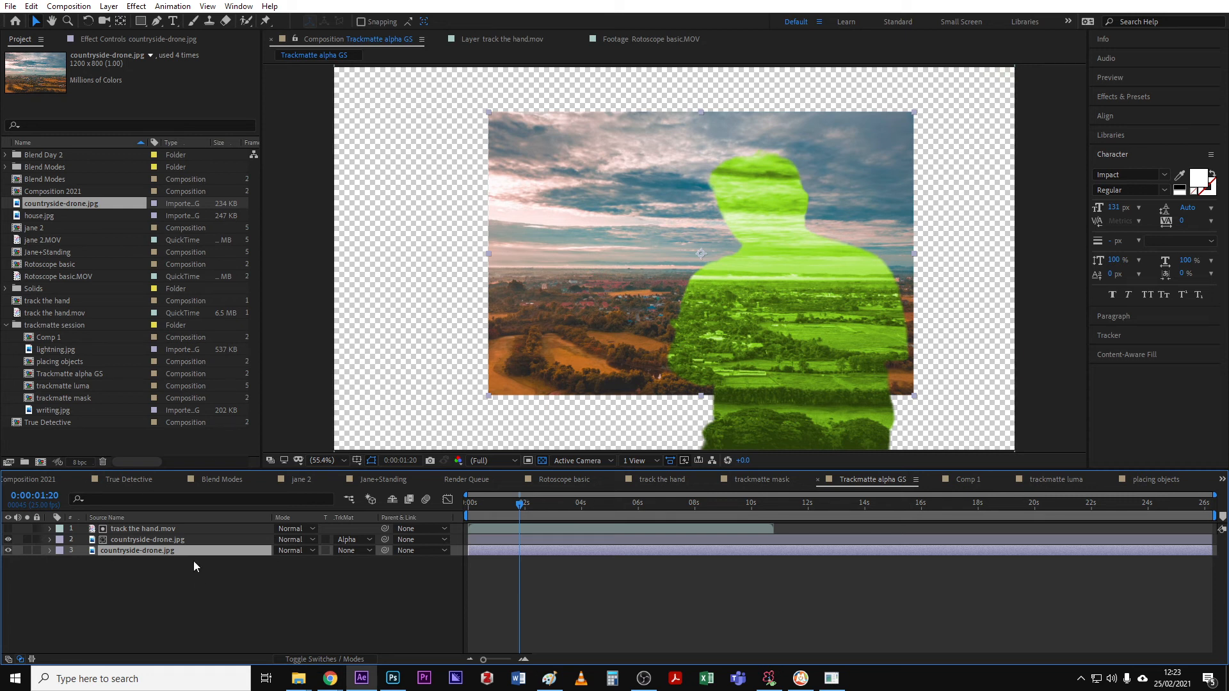
mouse_move(589, 229)
mouse_down()
mouse_move(543, 255)
mouse_move(631, 225)
mouse_move(602, 228)
mouse_up()
click(217, 539)
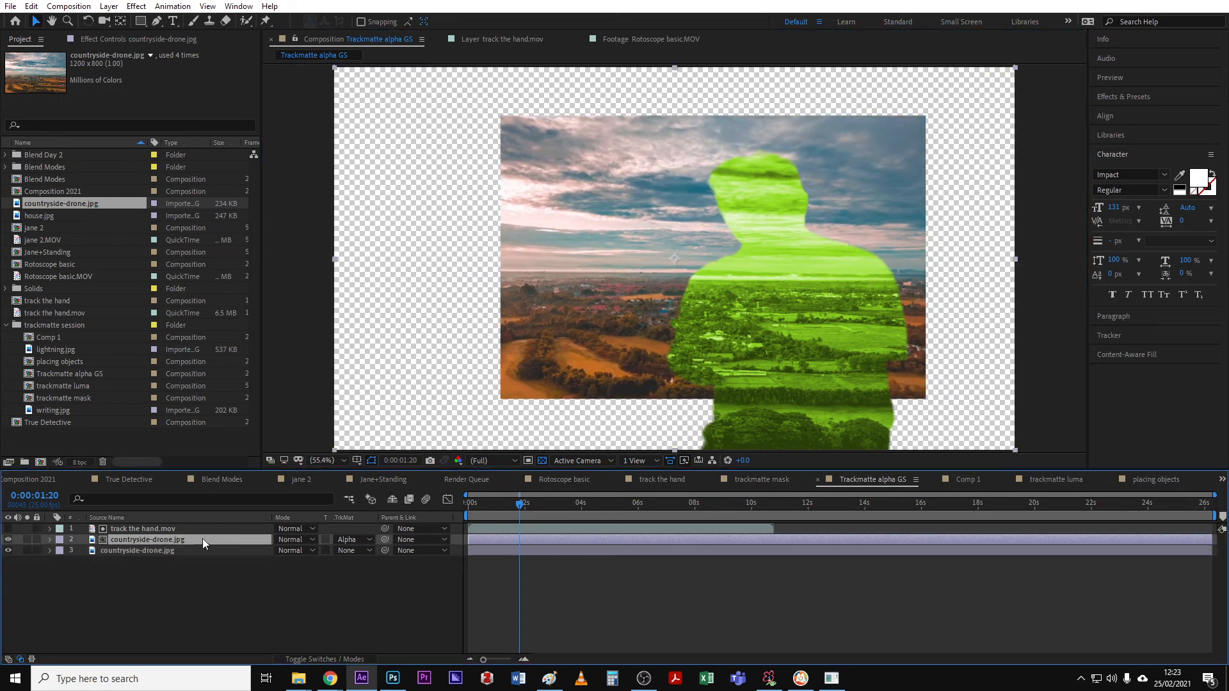
click(192, 528)
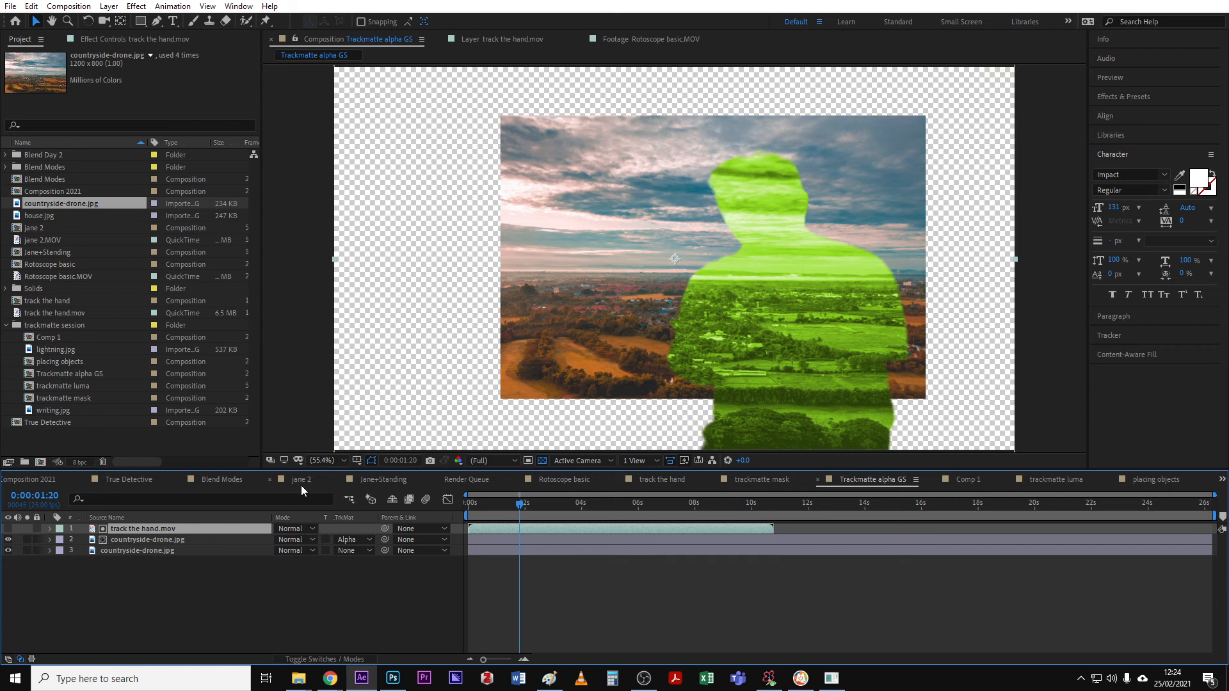
- Open the trackmatte luma composition and inspect its result and the jane 2.MOV source footage
click(1057, 480)
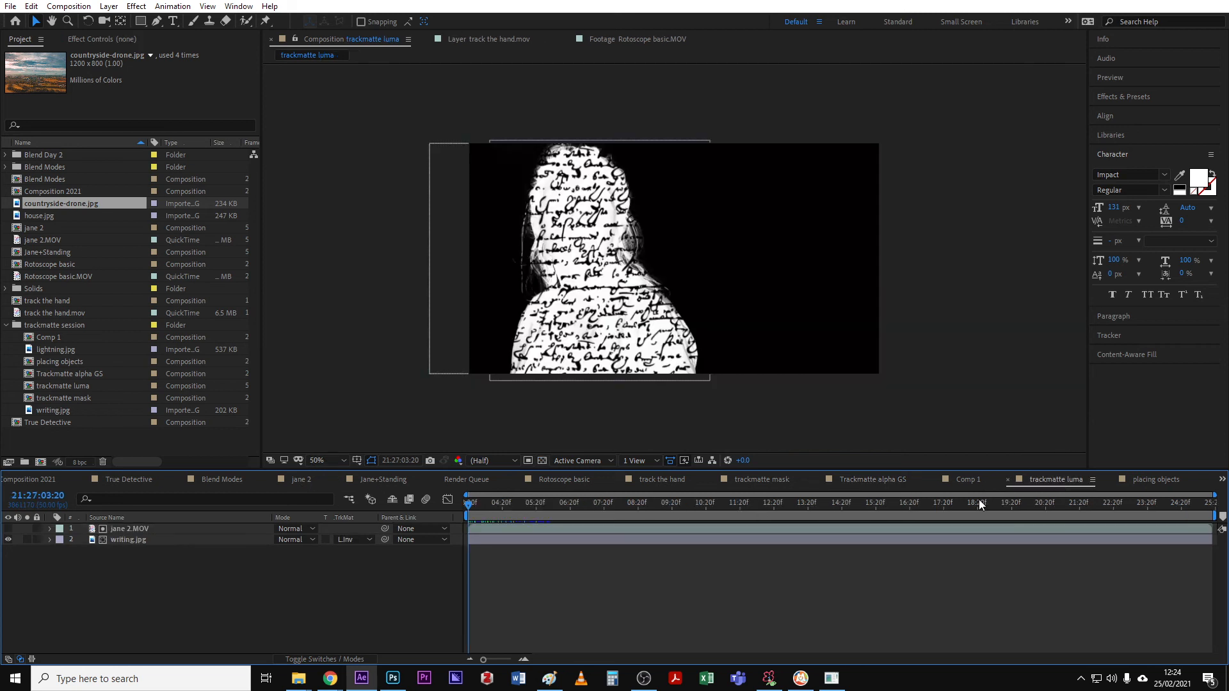
scroll(517, 267, up, 1)
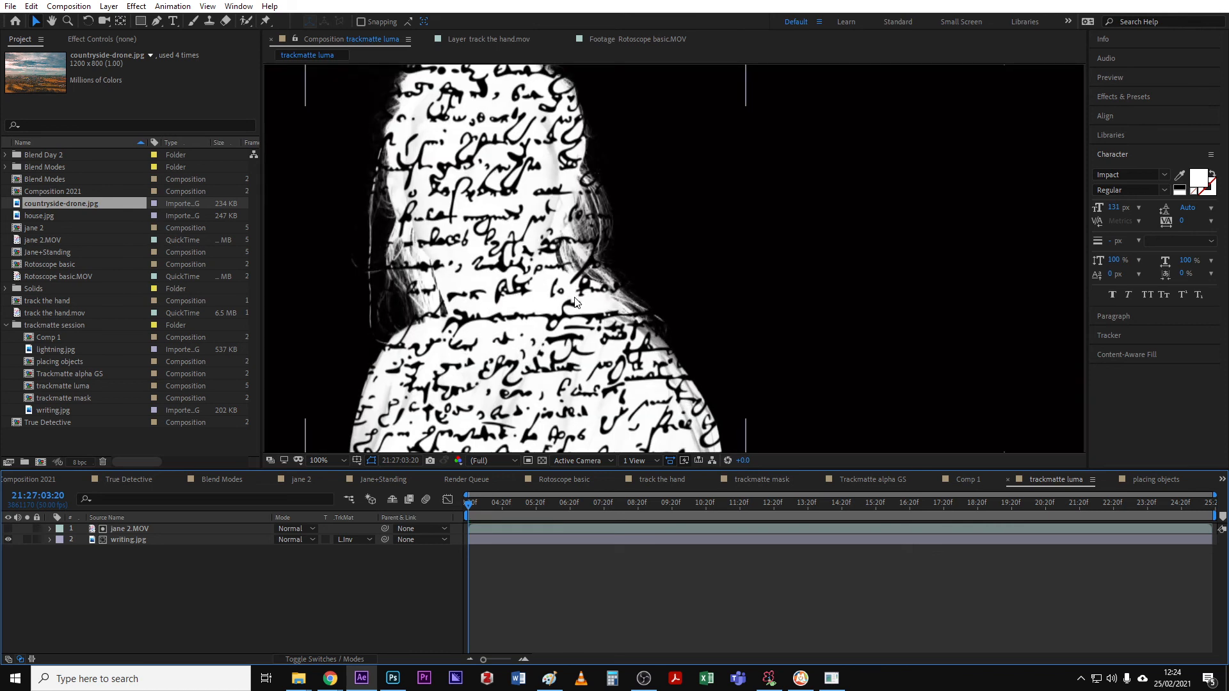
scroll(517, 267, down, 1)
drag(469, 506, 546, 507)
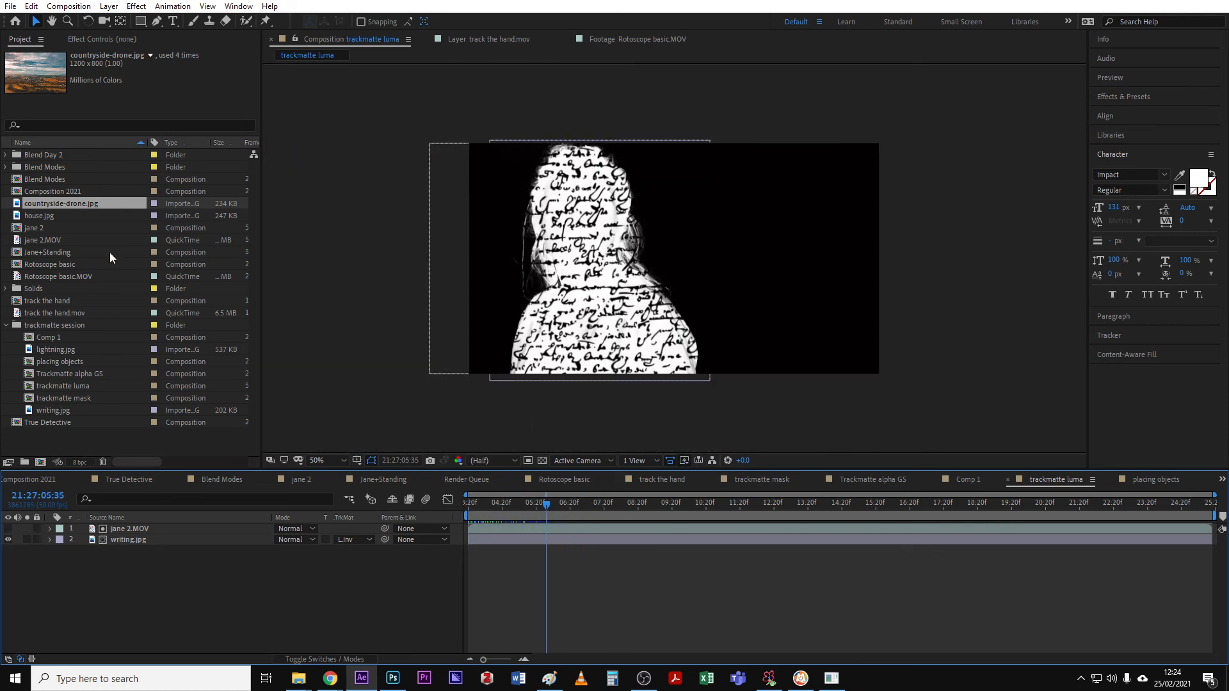
double_click(26, 240)
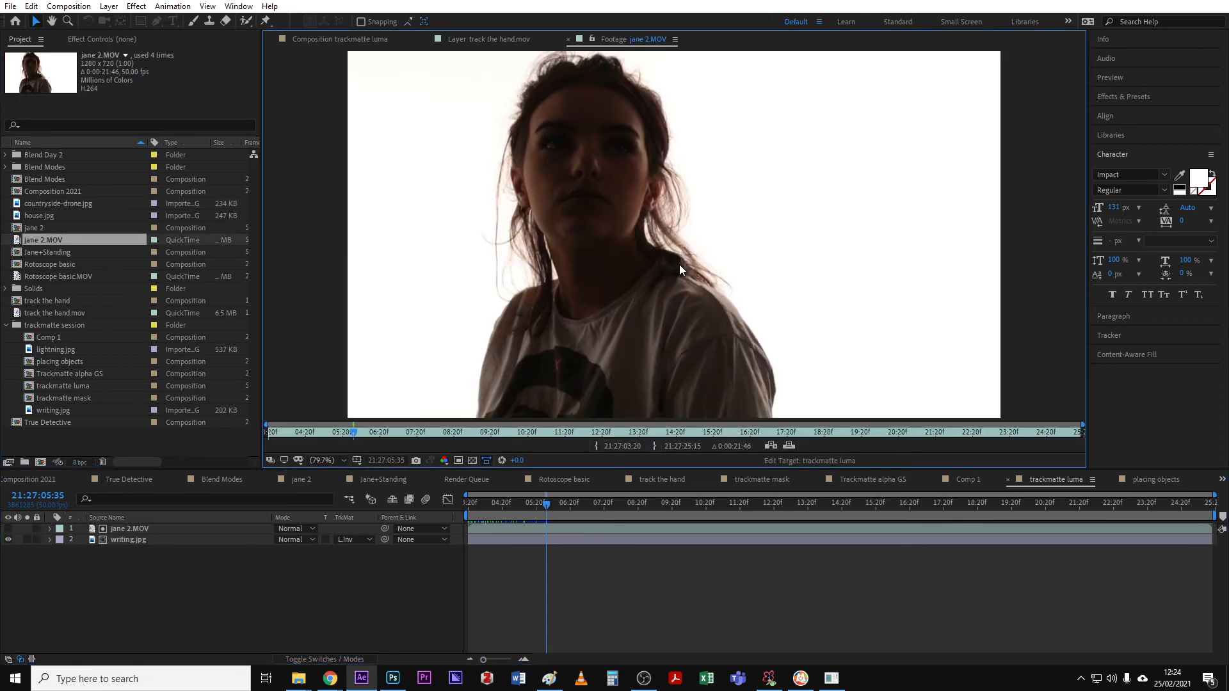
scroll(678, 264, down, 2)
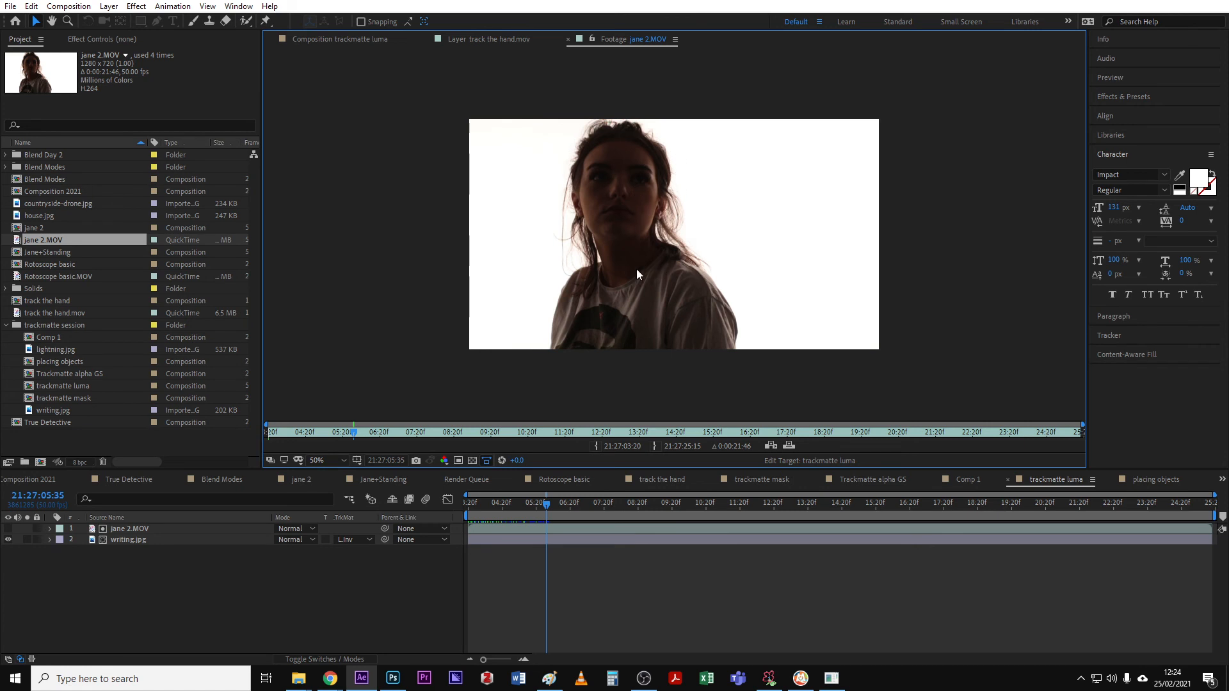
click(355, 38)
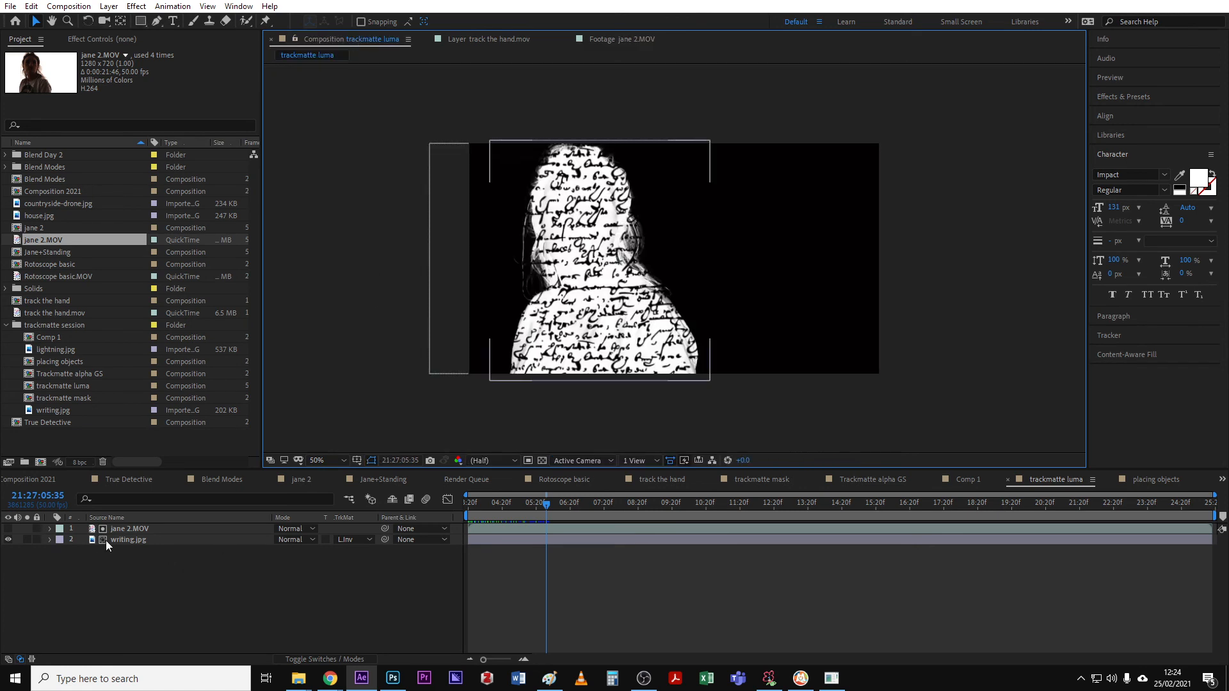
- Remove the track matte from writing.jpg and make the jane 2.MOV layer visible
click(346, 539)
click(380, 552)
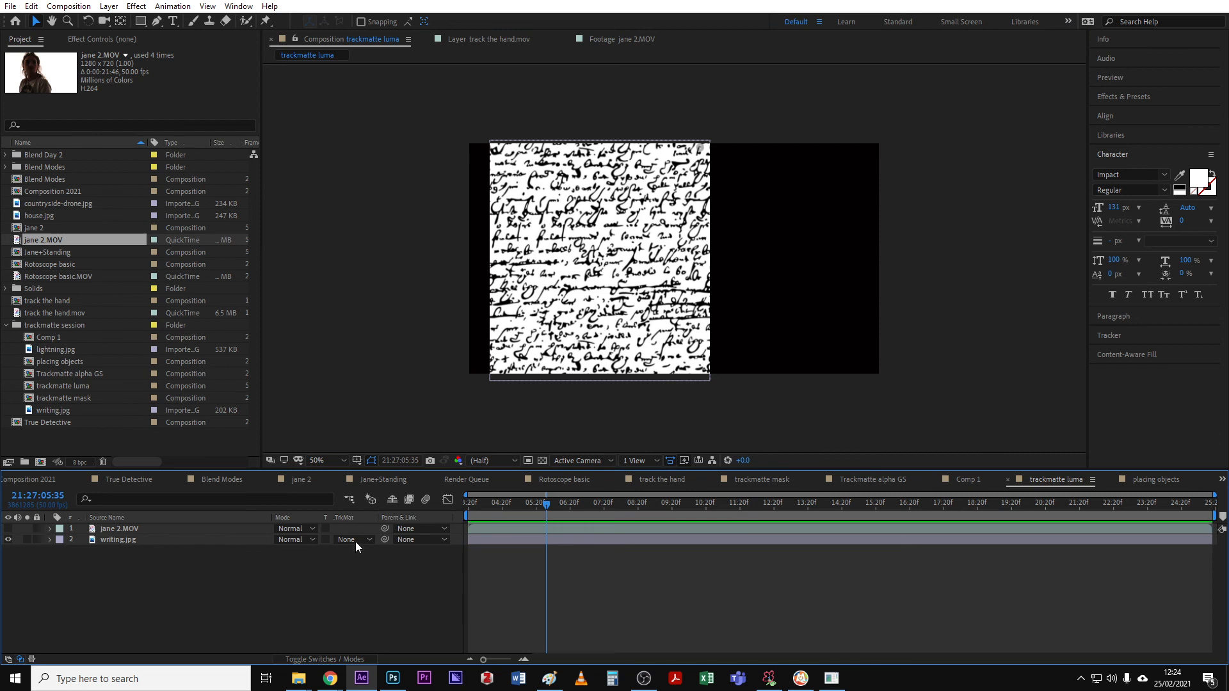
click(9, 529)
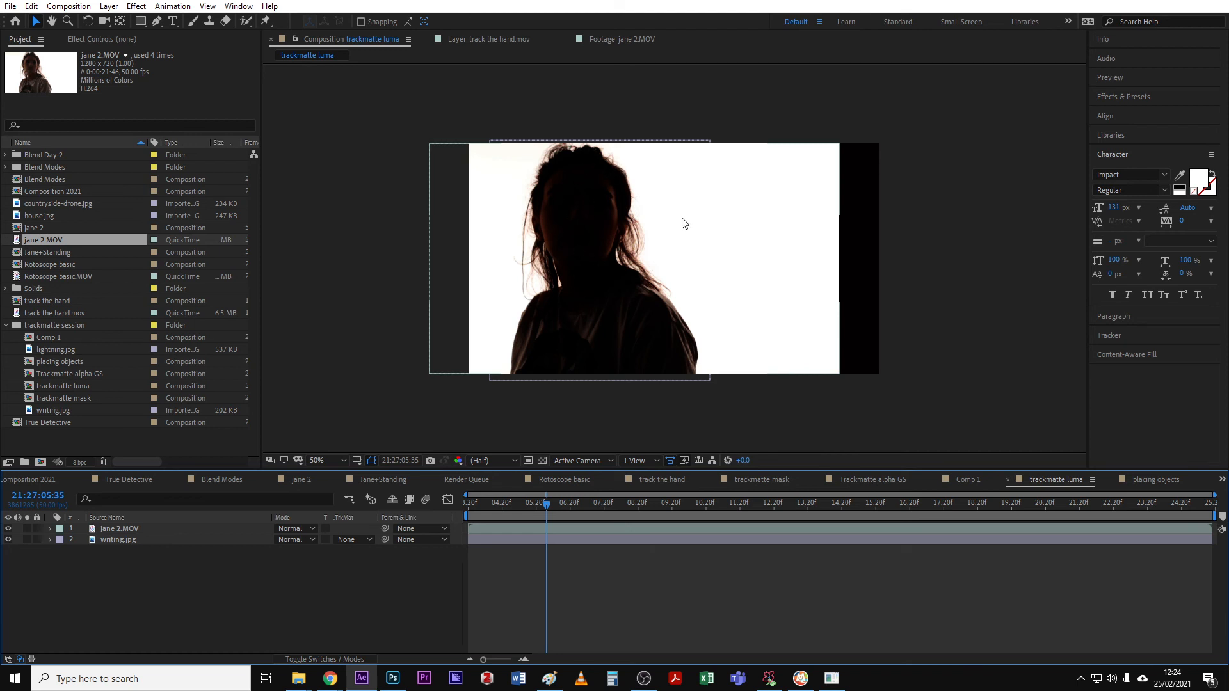
click(125, 527)
click(9, 529)
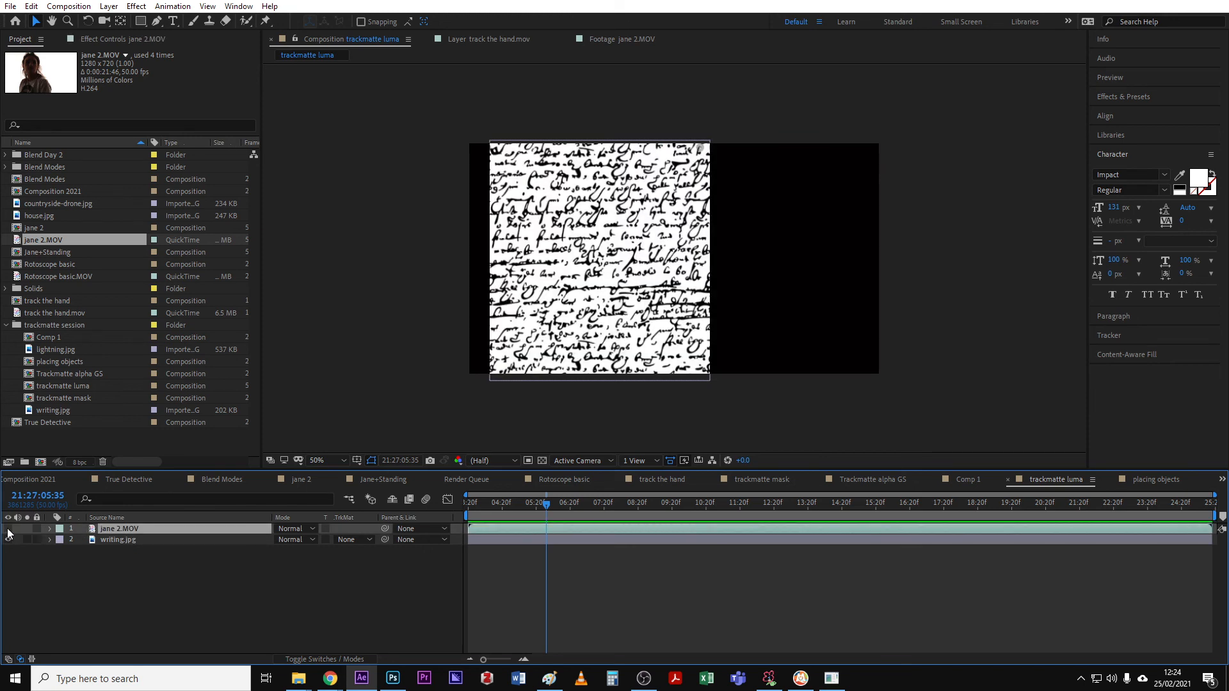
click(8, 529)
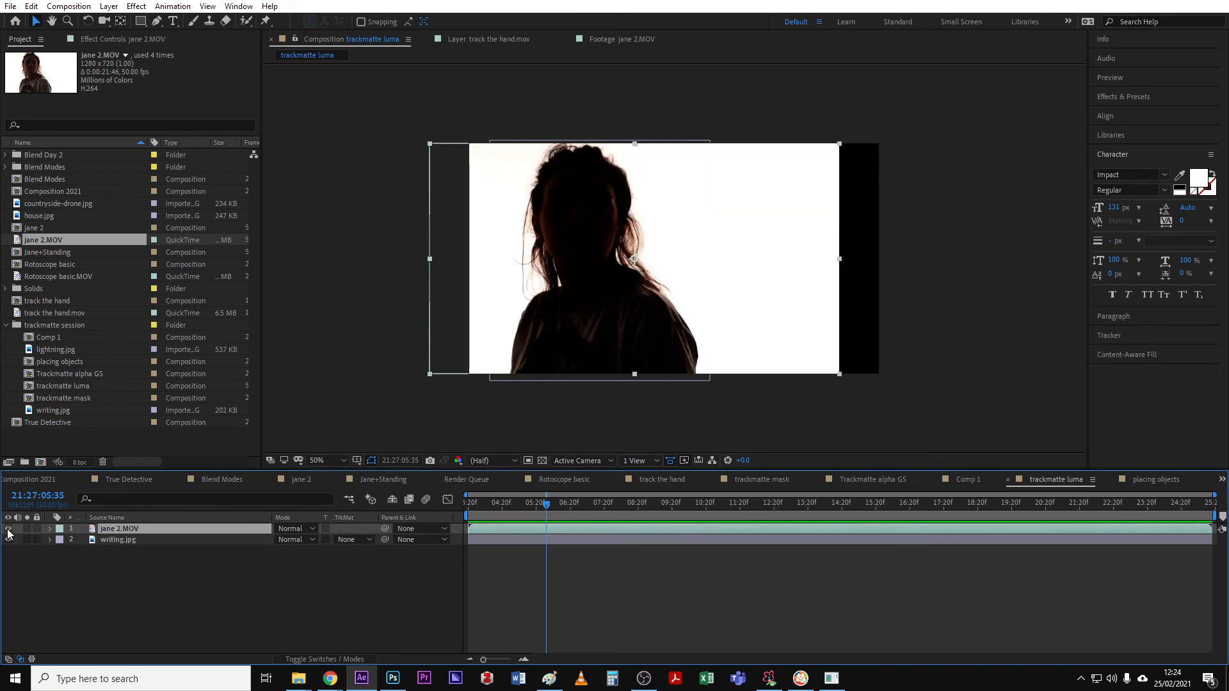
click(110, 540)
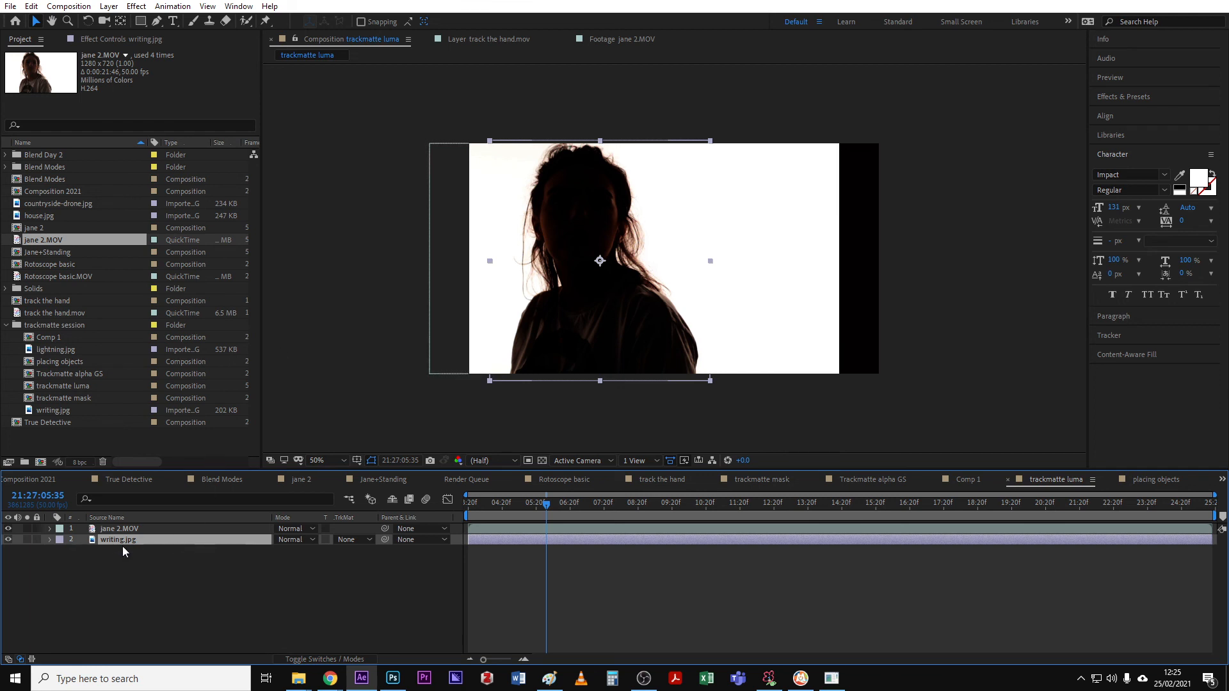
- Try Luma Matte on writing.jpg, then set its track matte to Luma Inverted Matte from jane 2.MOV
click(359, 540)
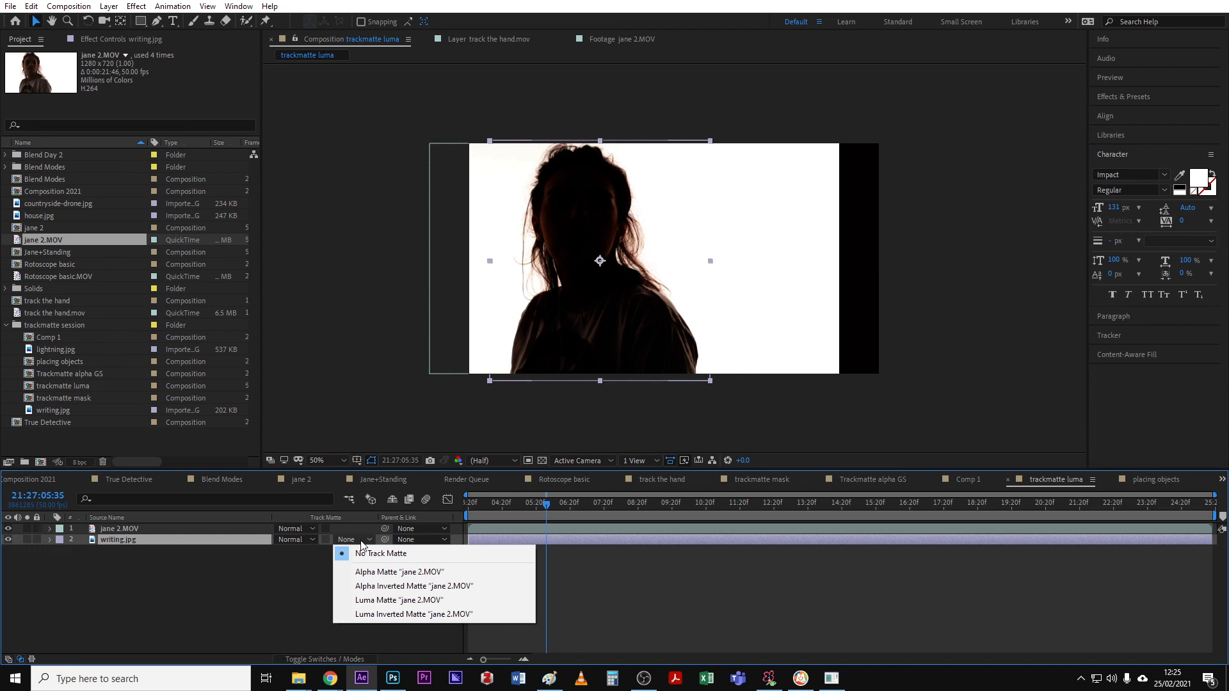
click(385, 600)
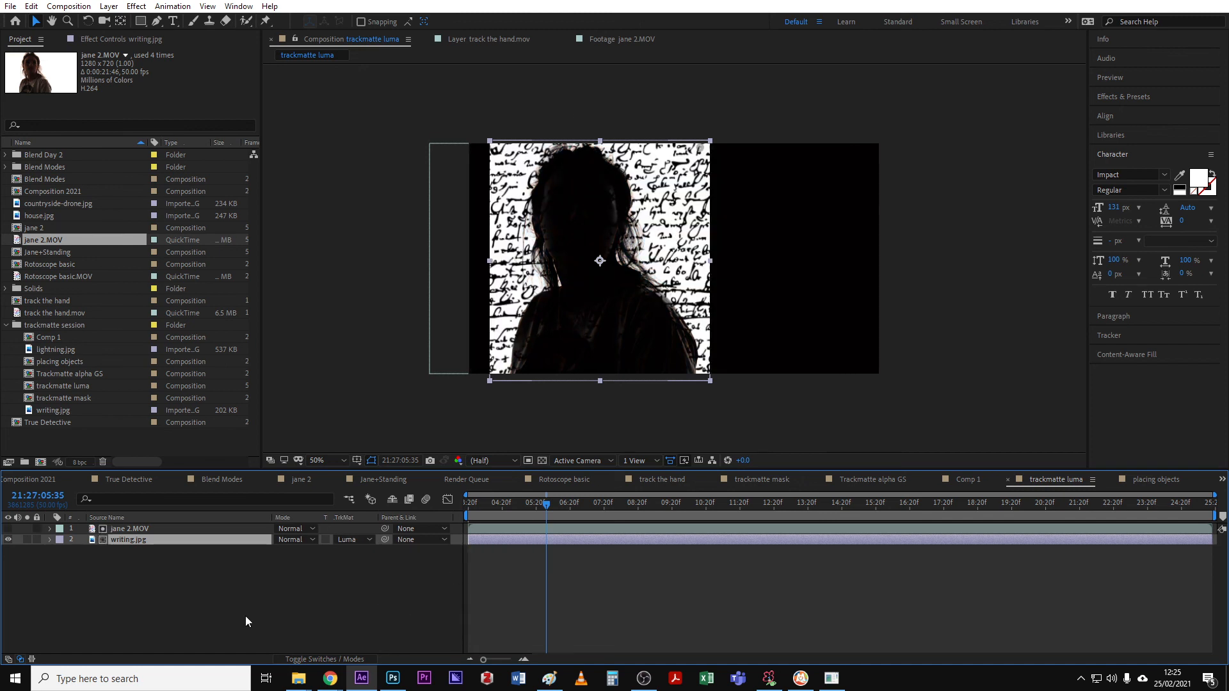
click(366, 540)
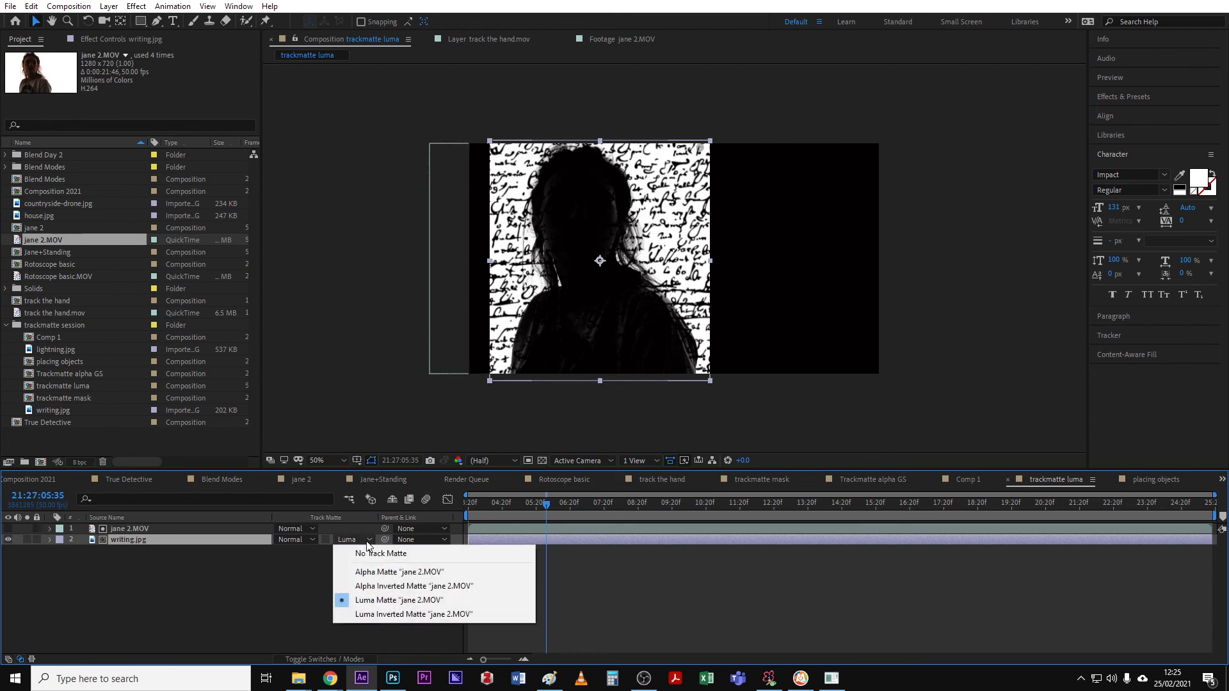
click(382, 615)
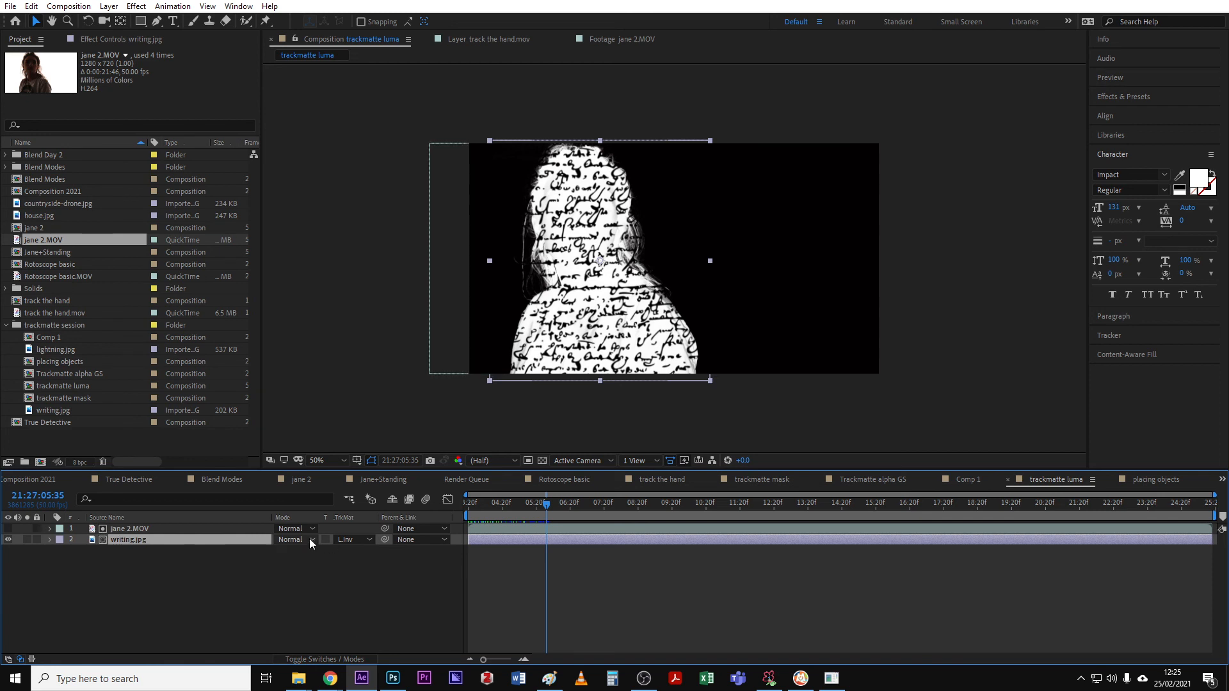
click(361, 540)
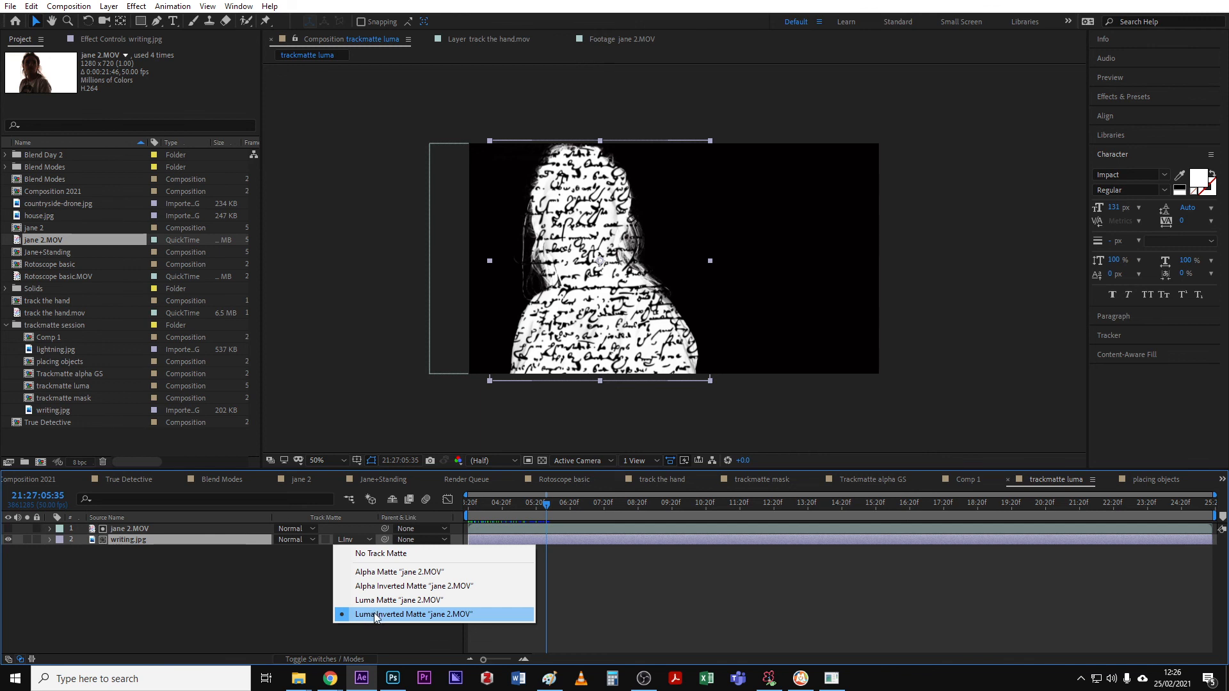
click(299, 600)
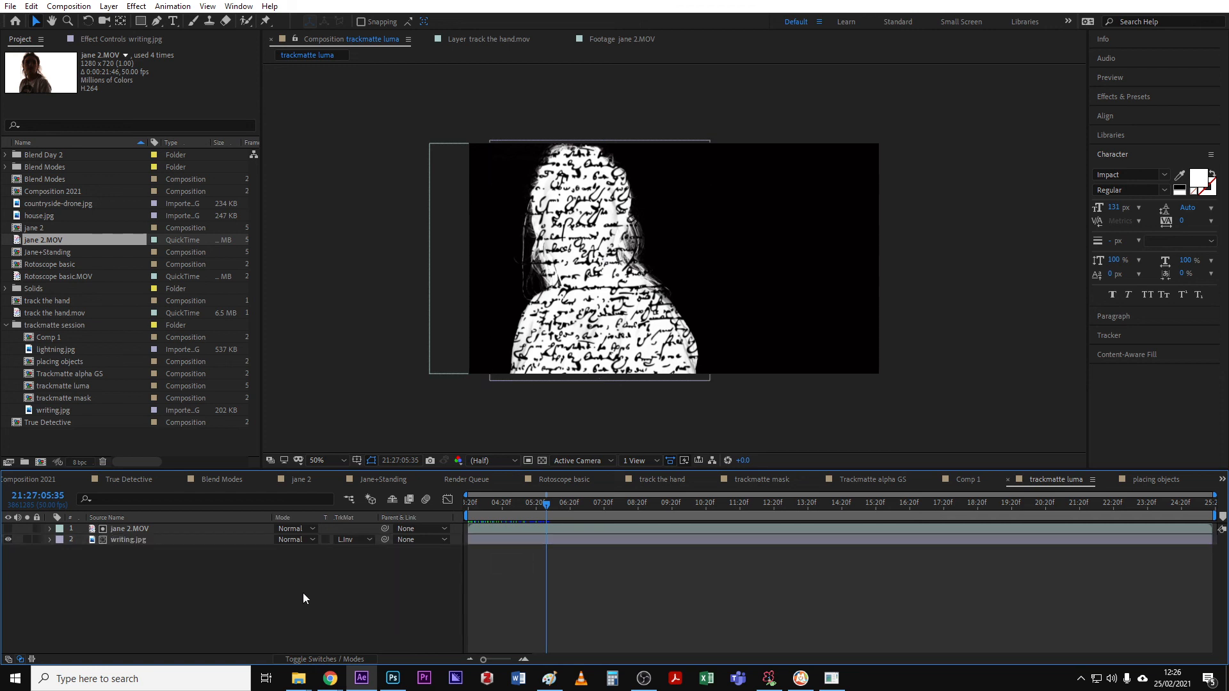